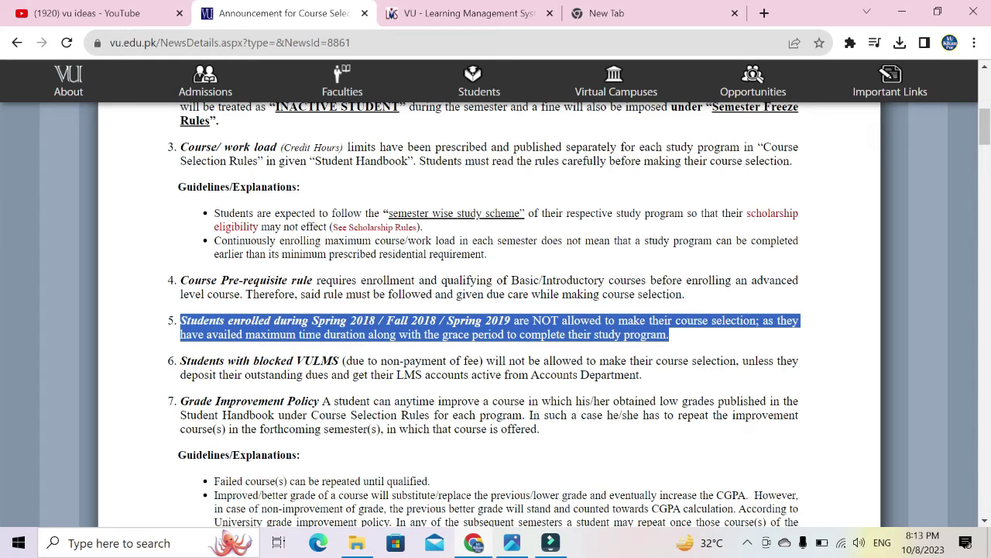
# Step: Review the opening section of the Fall 2023 course selection announcement and check the topic list in VU Khanpur.png
pyautogui.scroll(-1, 488, 310)
pyautogui.scroll(5, 473, 258)
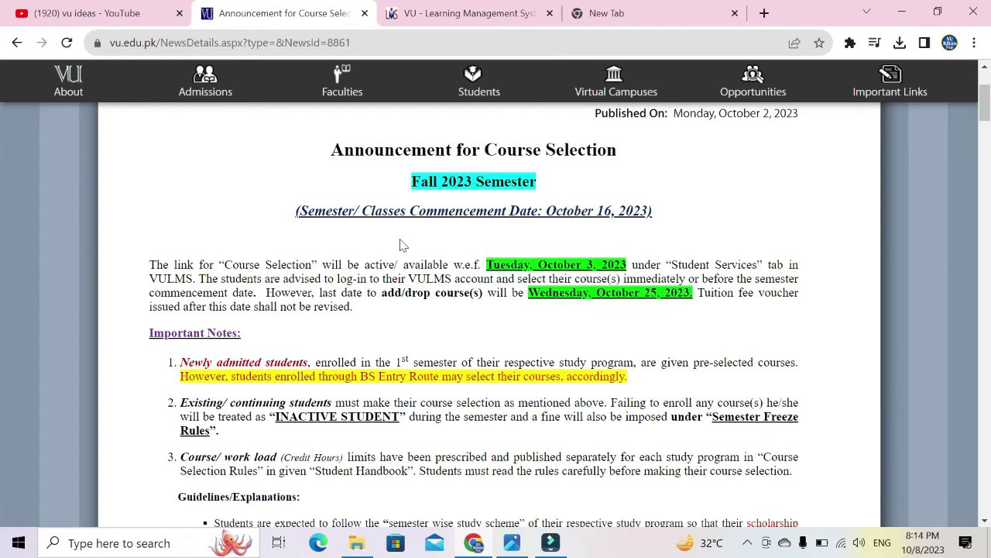
pyautogui.click(524, 546)
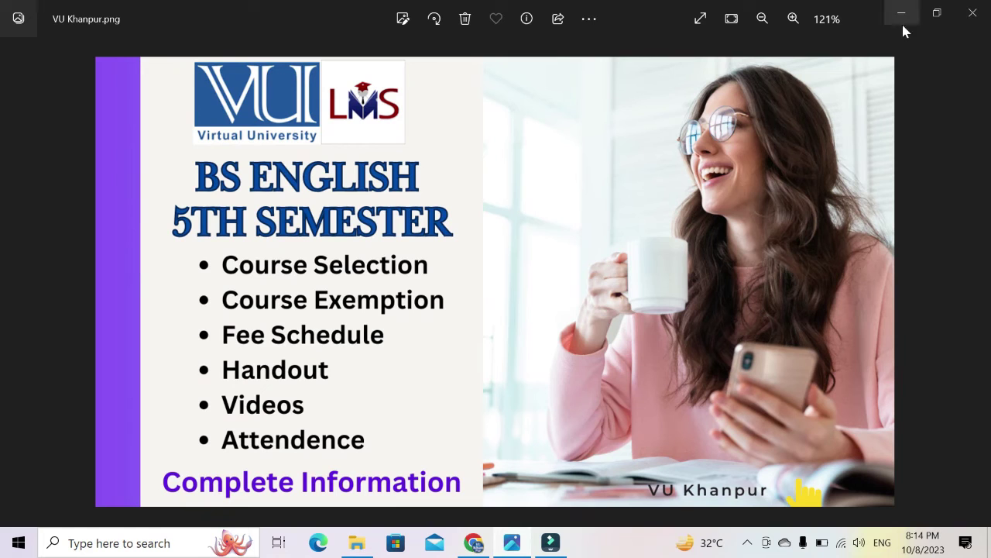
pyautogui.click(901, 18)
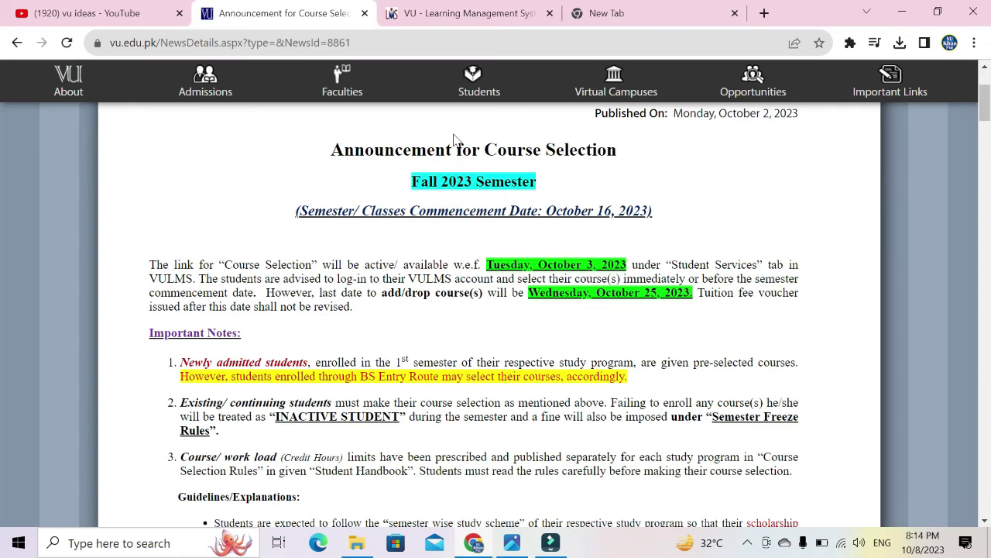
# Step: Switch to the Learning Management System home page and compare it with the topic list in the VU Khanpur.png image
pyautogui.click(464, 14)
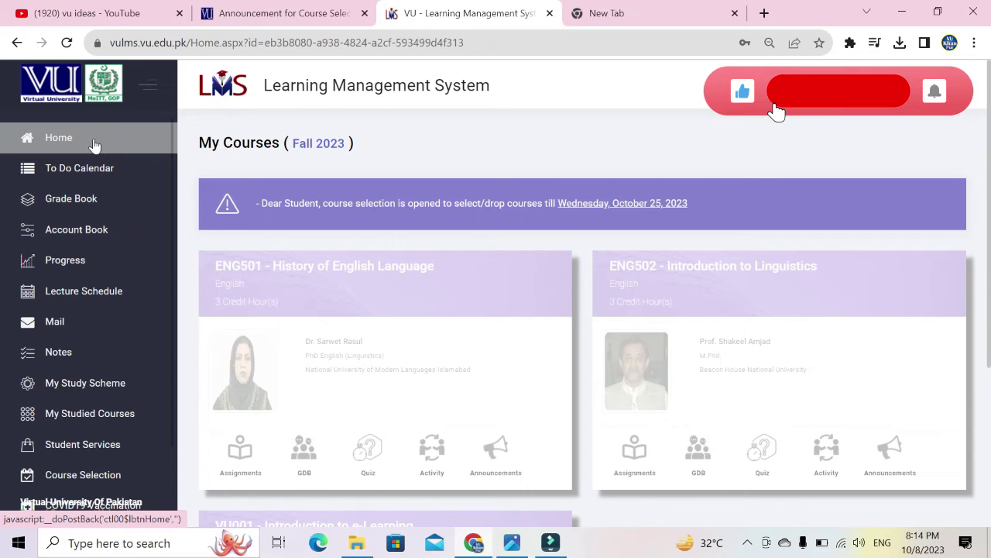
pyautogui.click(517, 541)
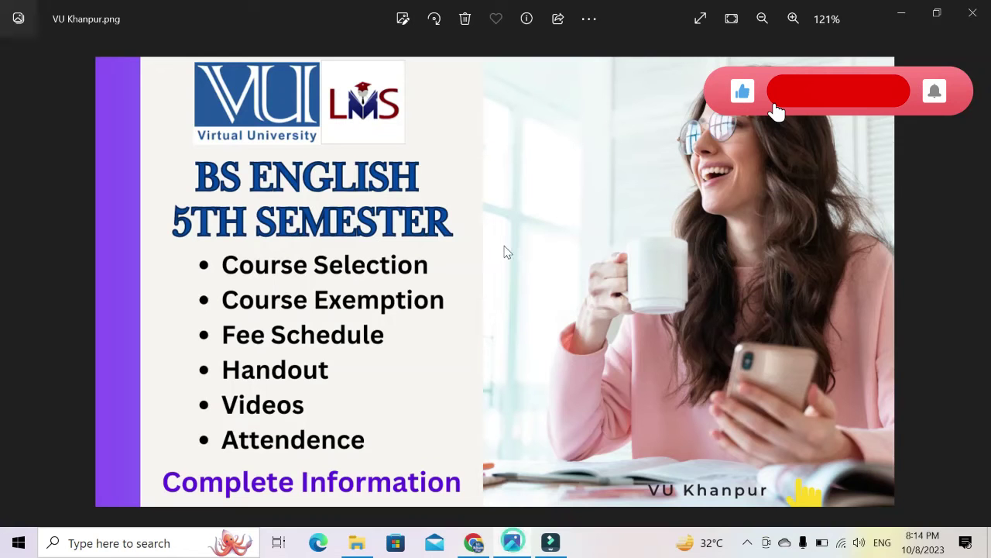
pyautogui.click(447, 302)
pyautogui.click(473, 542)
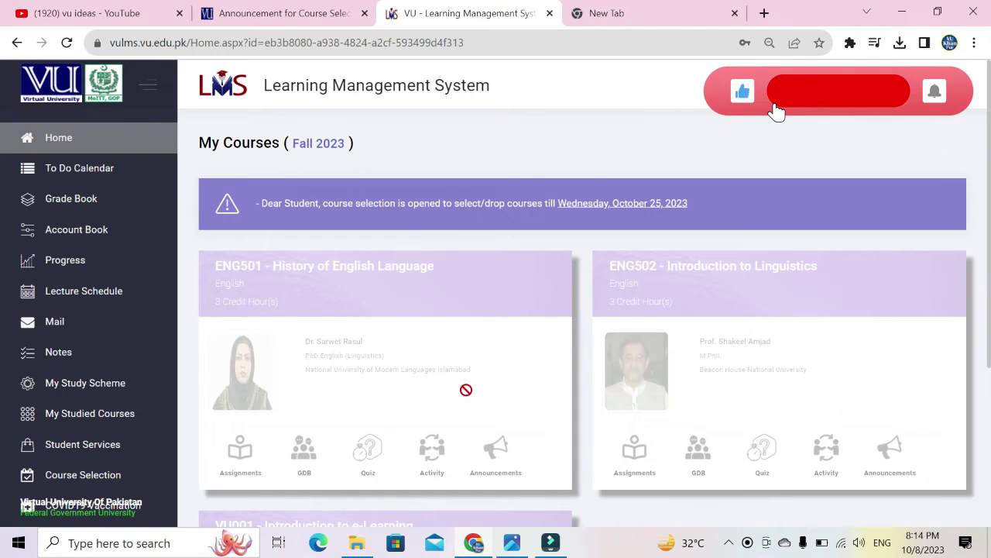
pyautogui.click(511, 542)
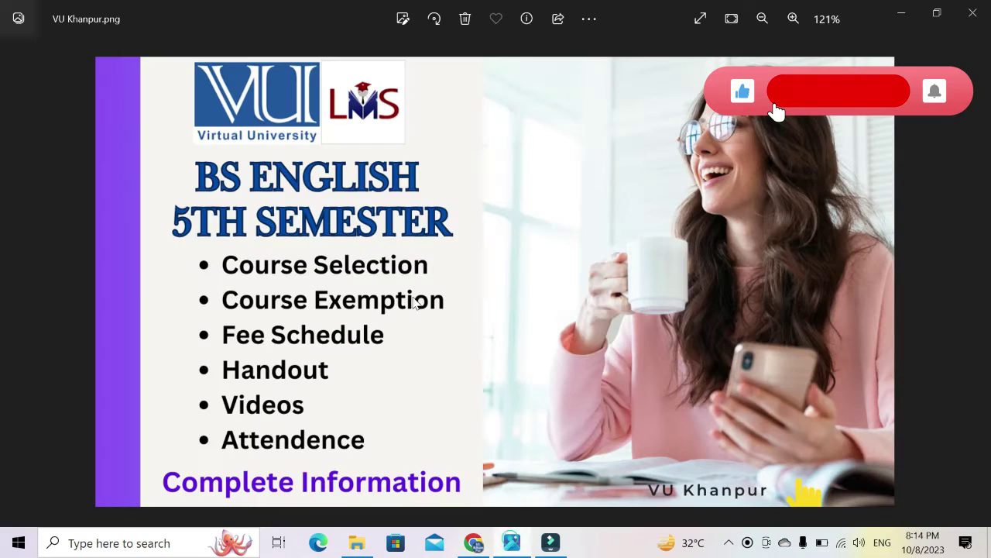
pyautogui.click(474, 542)
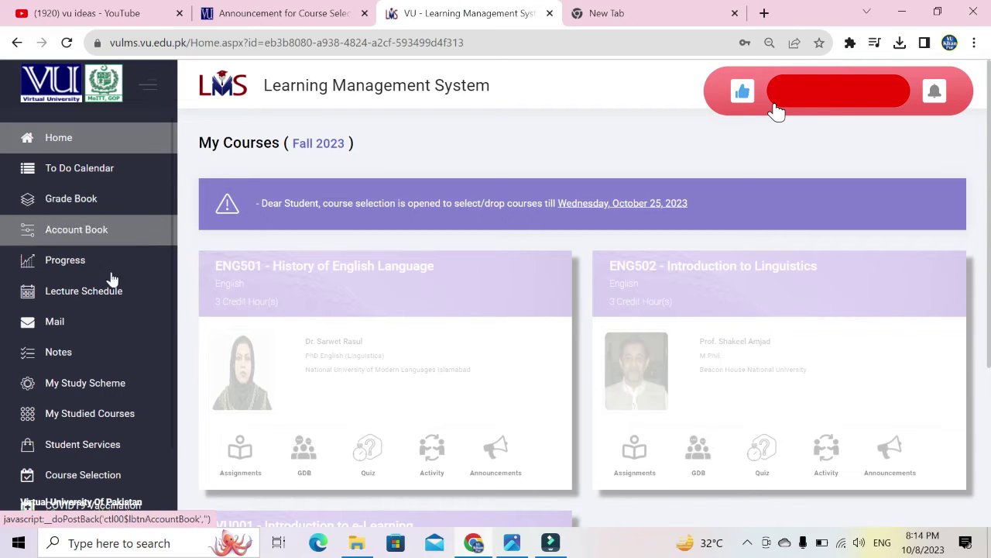
# Step: Open My Study Scheme and look through the courses and their statuses from Semester 1 to Semester 8
pyautogui.scroll(-2, 101, 290)
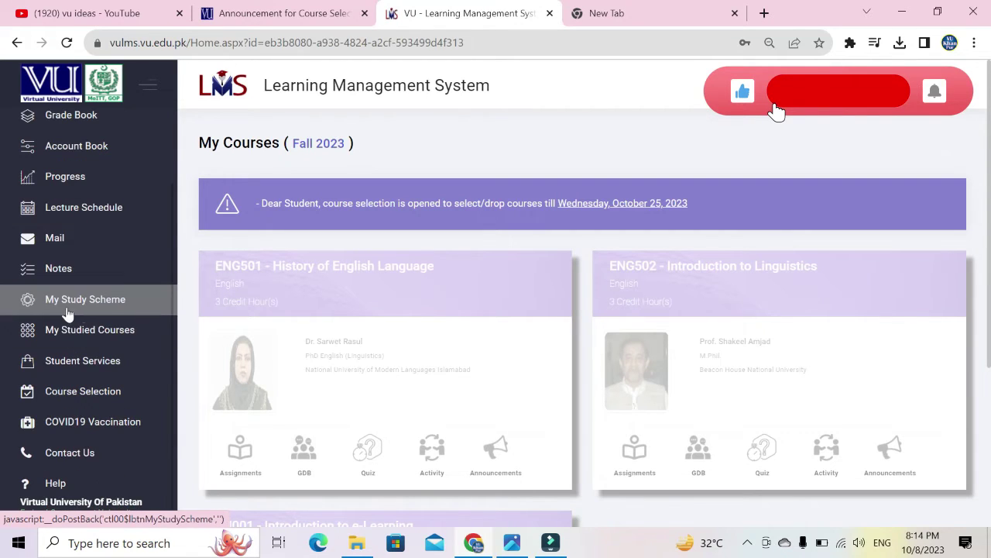
pyautogui.click(82, 309)
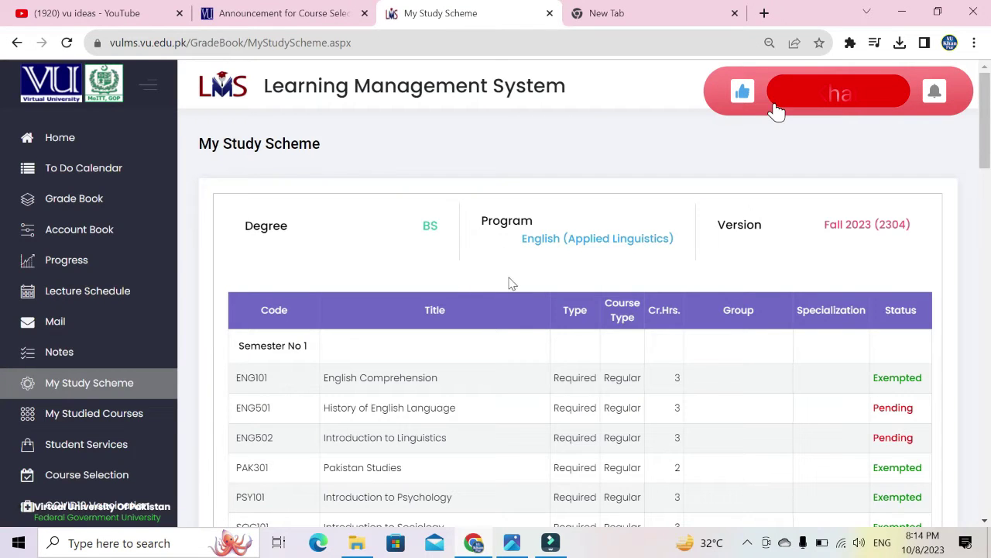
pyautogui.scroll(-2, 507, 283)
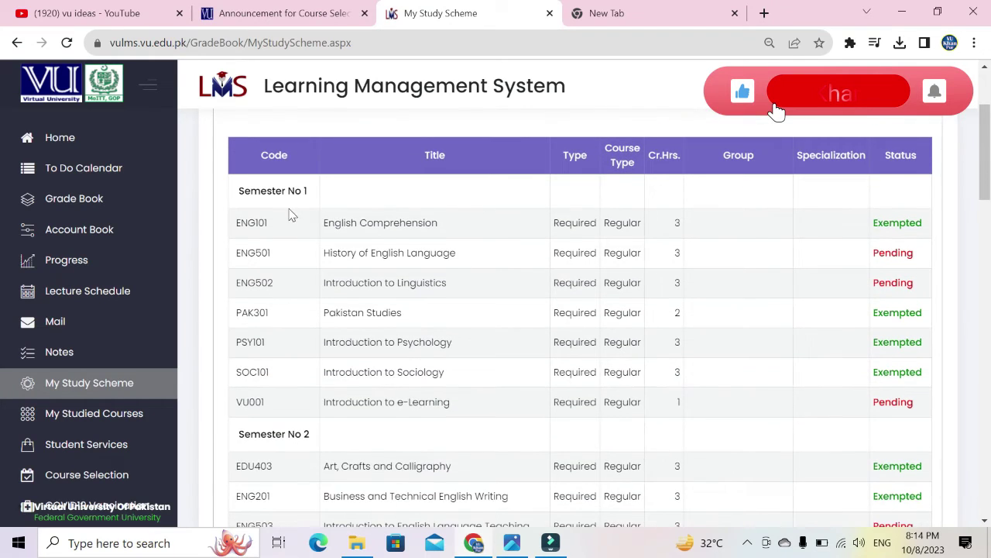
pyautogui.scroll(-7, 325, 388)
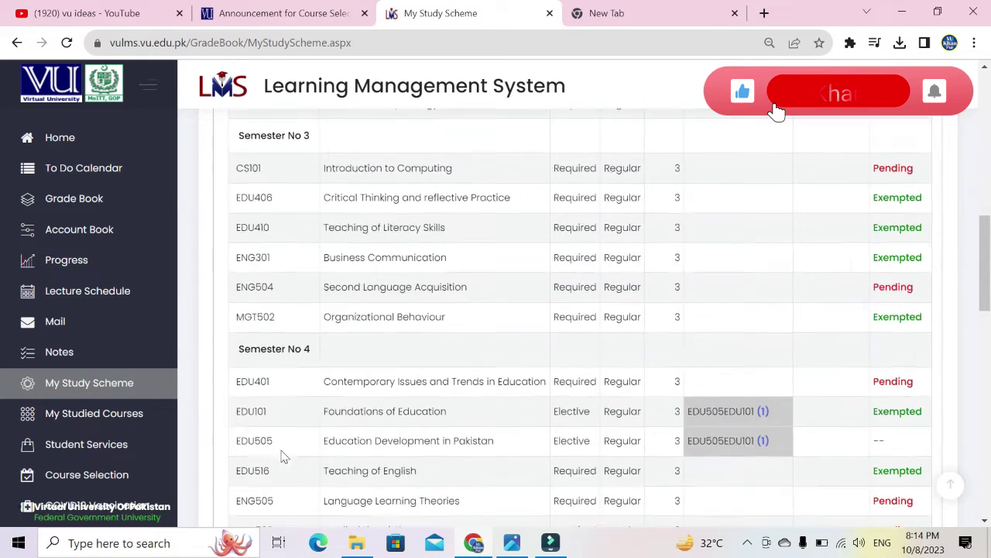
pyautogui.scroll(-15, 285, 457)
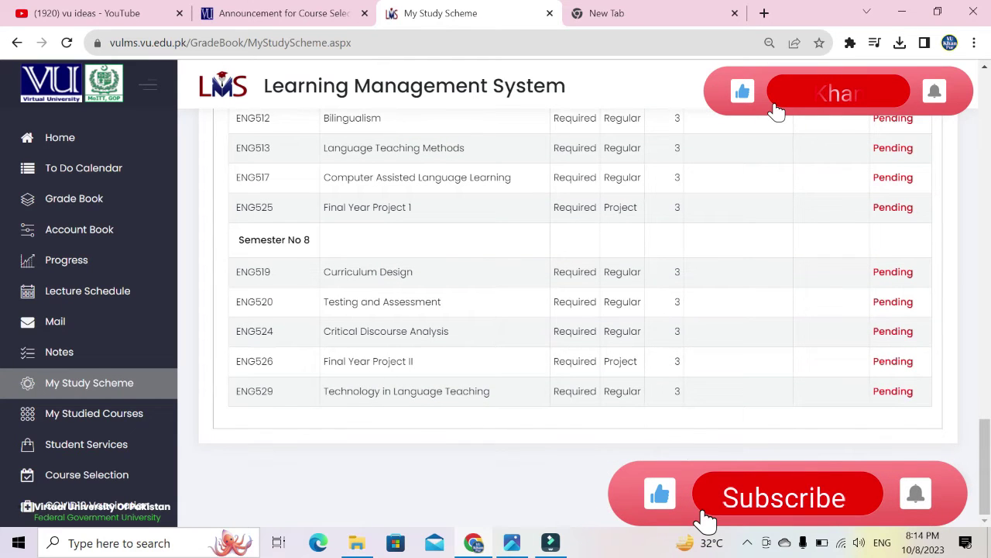
pyautogui.scroll(4, 542, 361)
pyautogui.scroll(-4, 542, 356)
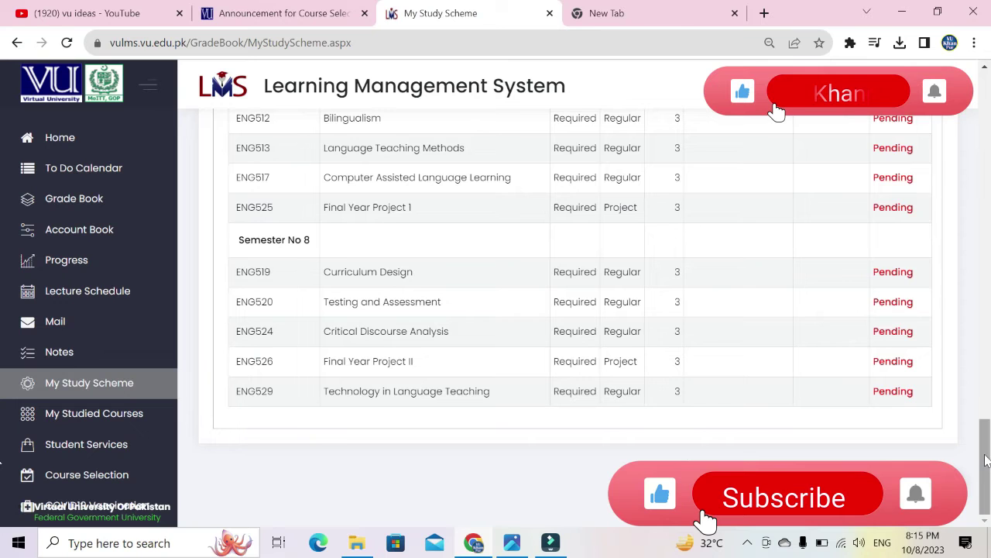
pyautogui.scroll(4, 898, 172)
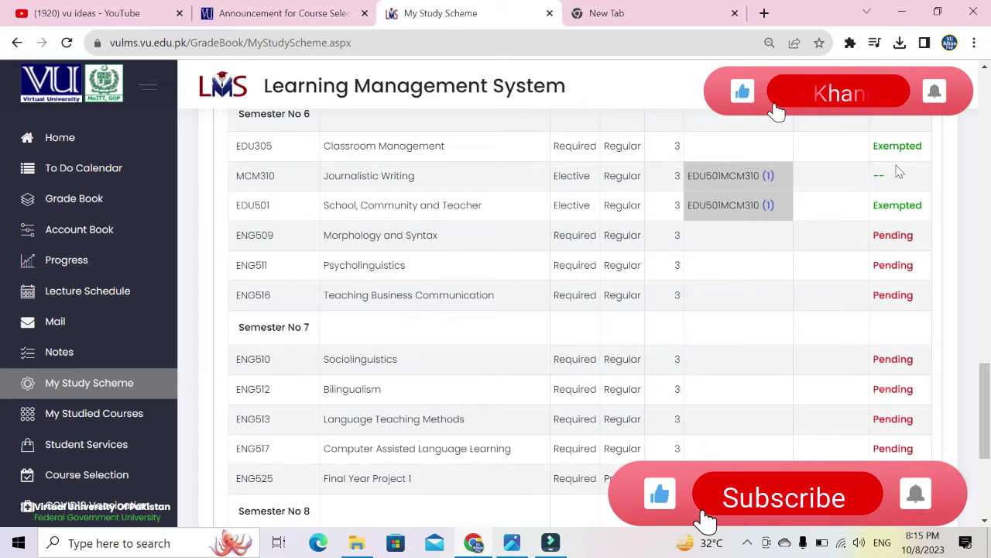
pyautogui.scroll(2, 899, 172)
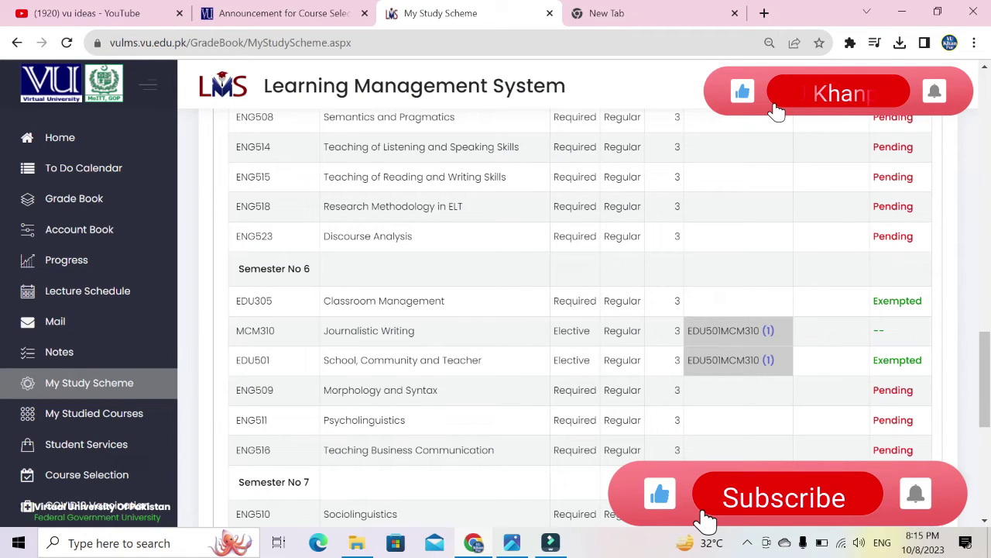
# Step: Highlight the status of English Comprehension (ENG101) in Semester 1 and consult the topic list in VU Khanpur.png
pyautogui.moveTo(986, 382); pyautogui.dragTo(982, 149)
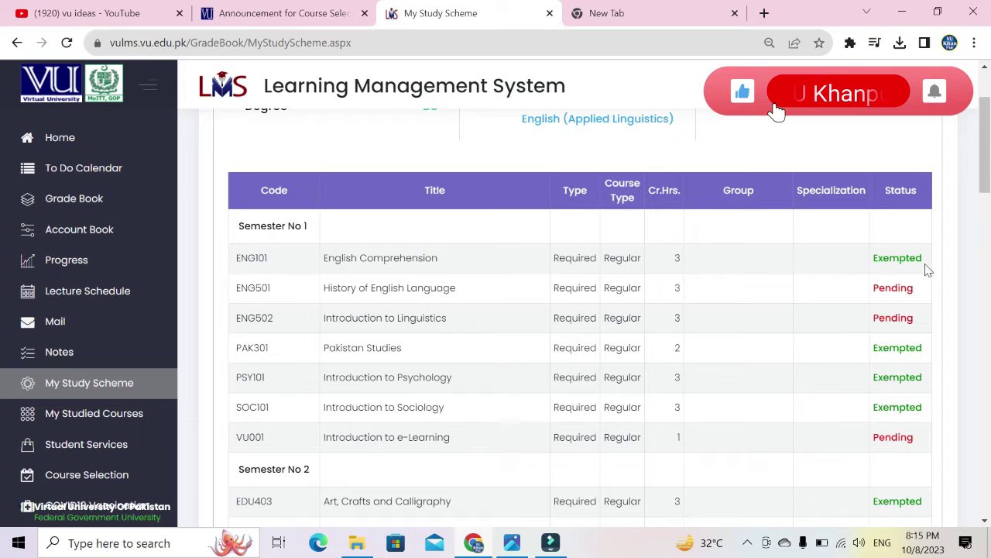
pyautogui.moveTo(925, 263); pyautogui.dragTo(876, 252)
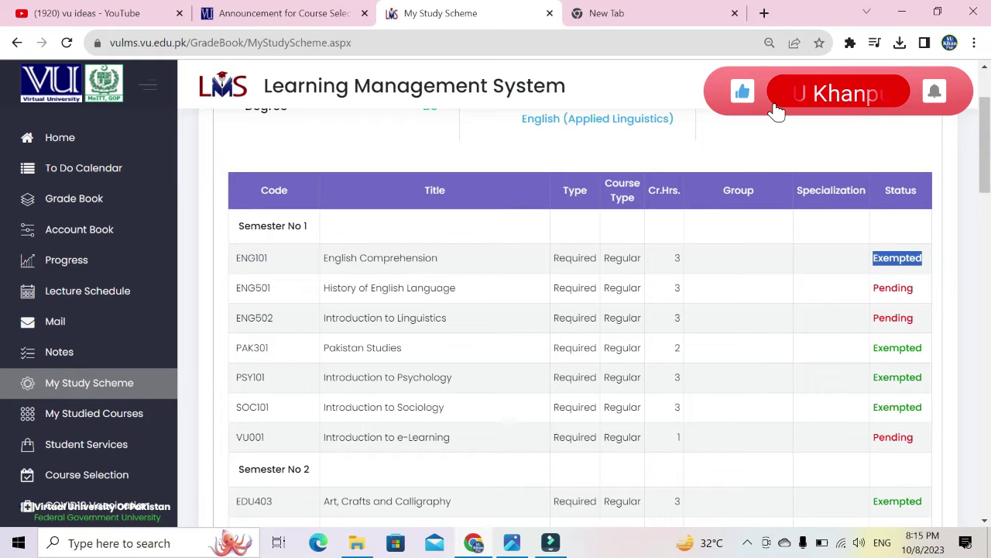
pyautogui.click(520, 542)
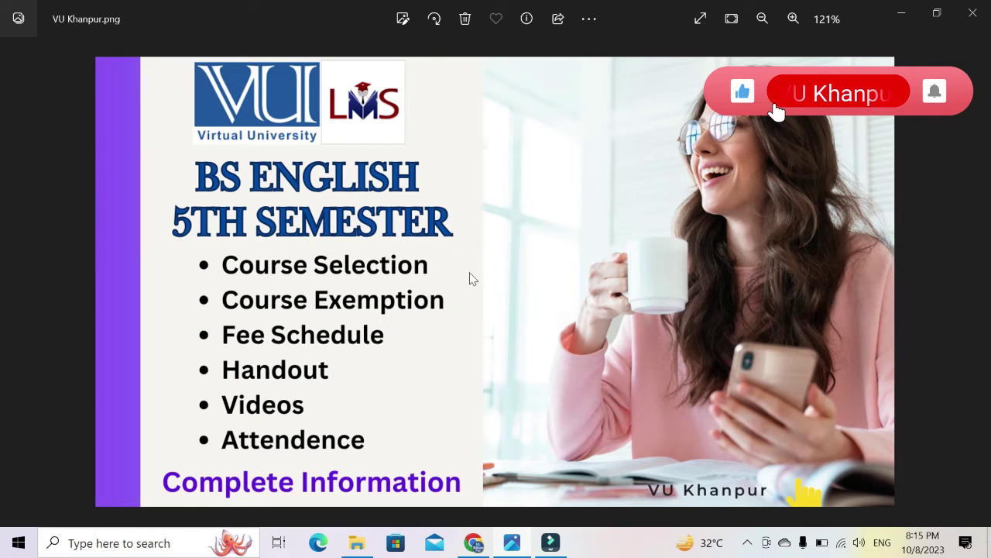
pyautogui.click(475, 543)
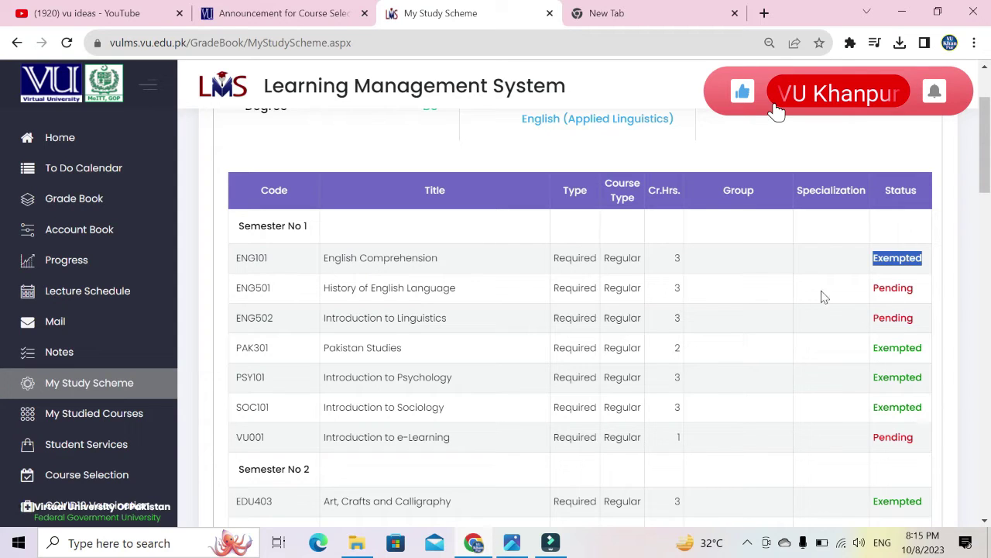
# Step: Highlight in turn the statuses of VU001 in Semester 1 and of EDU406 and EDU410 in Semester 3
pyautogui.click(781, 307)
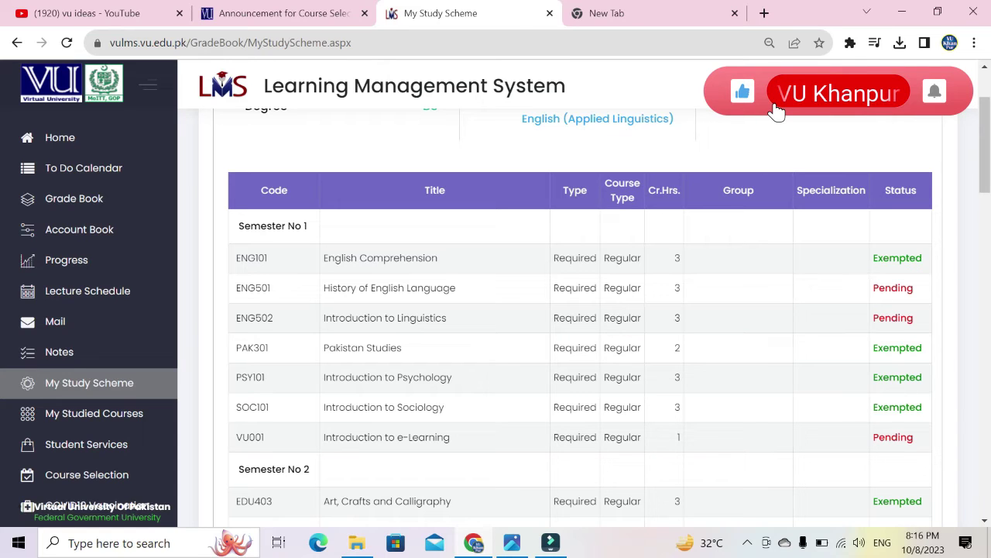
pyautogui.moveTo(920, 441); pyautogui.dragTo(859, 441)
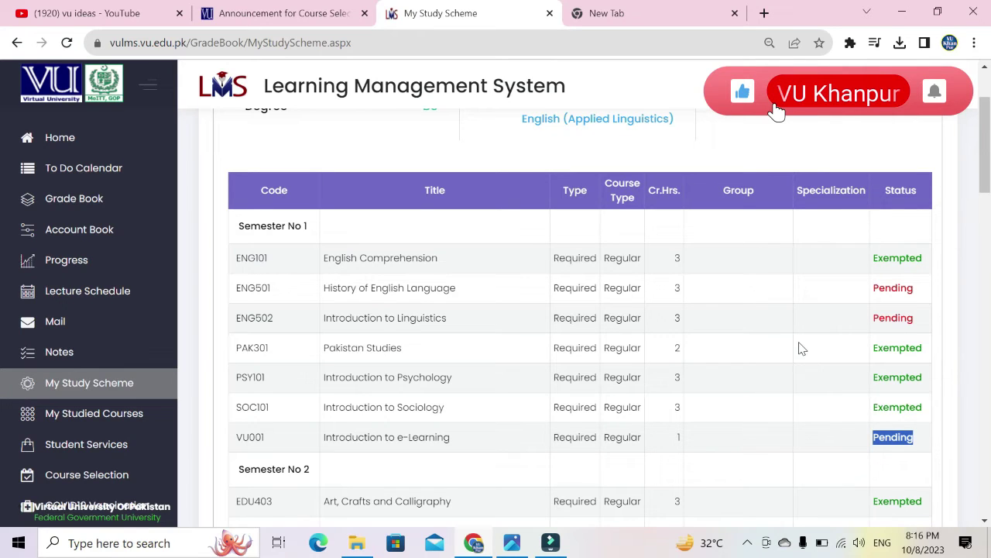
pyautogui.scroll(-3, 802, 348)
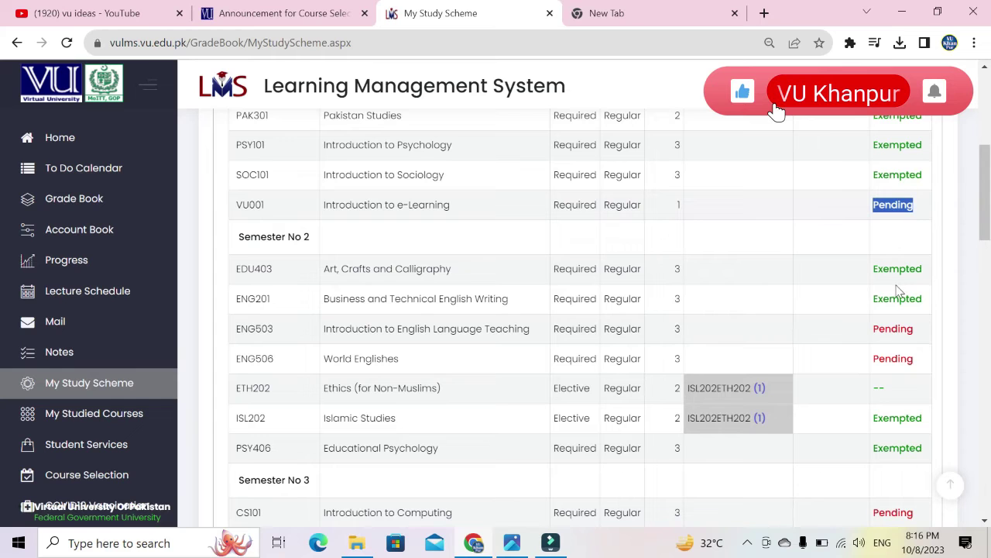
pyautogui.scroll(-3, 880, 303)
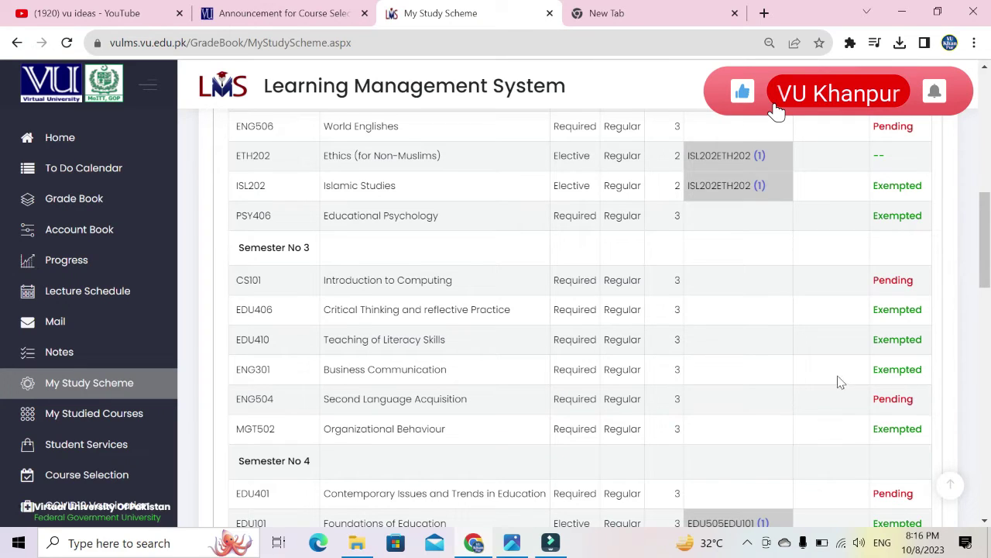
pyautogui.doubleClick(897, 309)
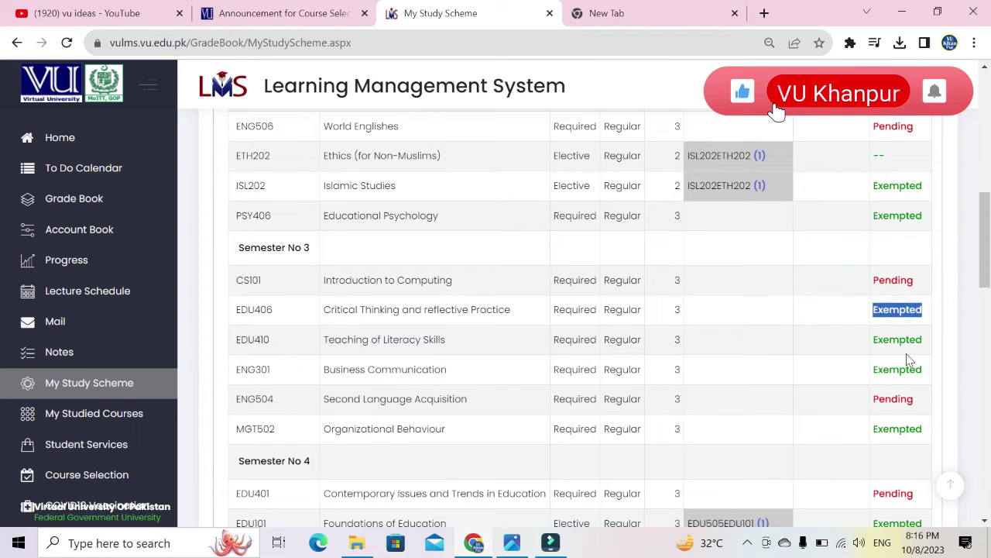
pyautogui.doubleClick(896, 339)
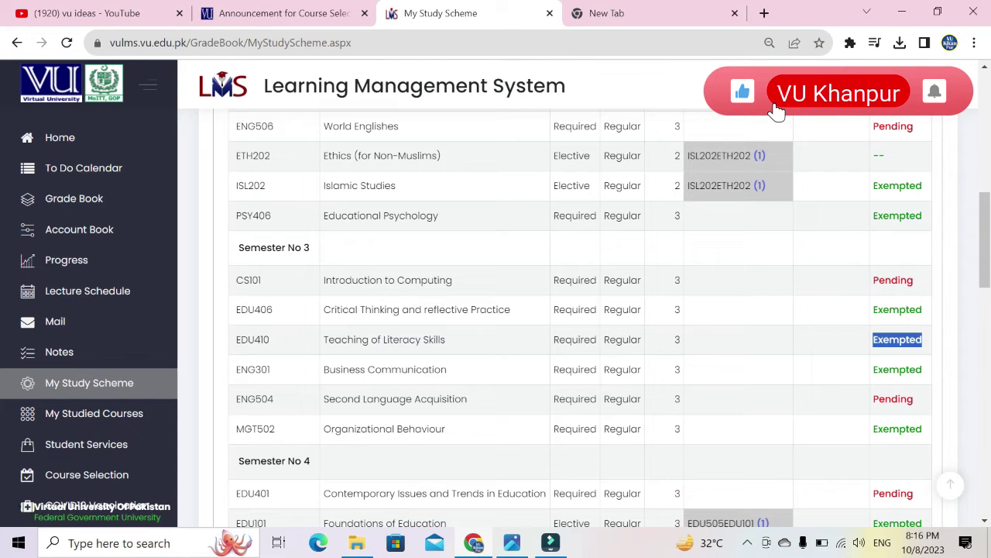
pyautogui.click(881, 398)
# Step: Examine the exempted and pending statuses of the courses in Semesters 4 to 8 of the study scheme
pyautogui.scroll(-3, 798, 345)
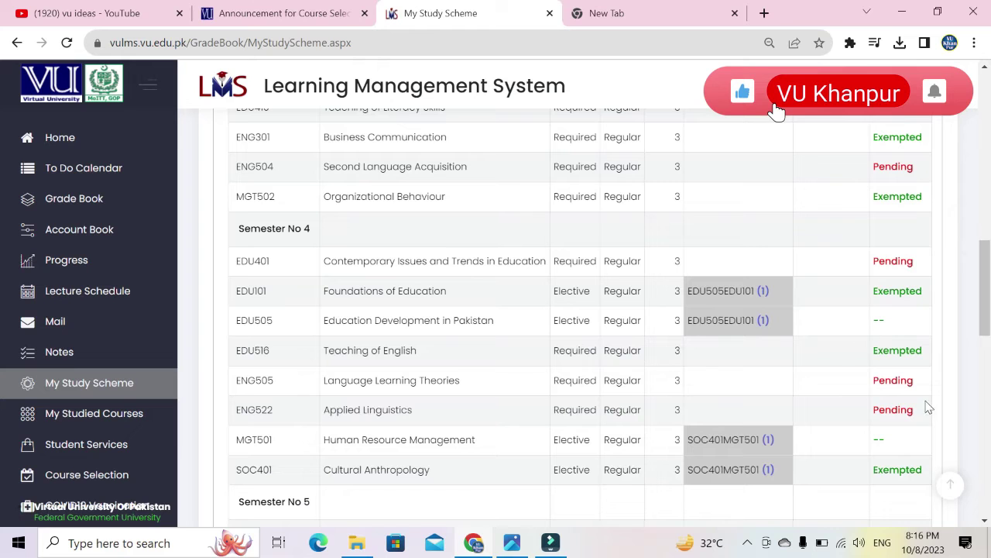
pyautogui.scroll(-3, 880, 365)
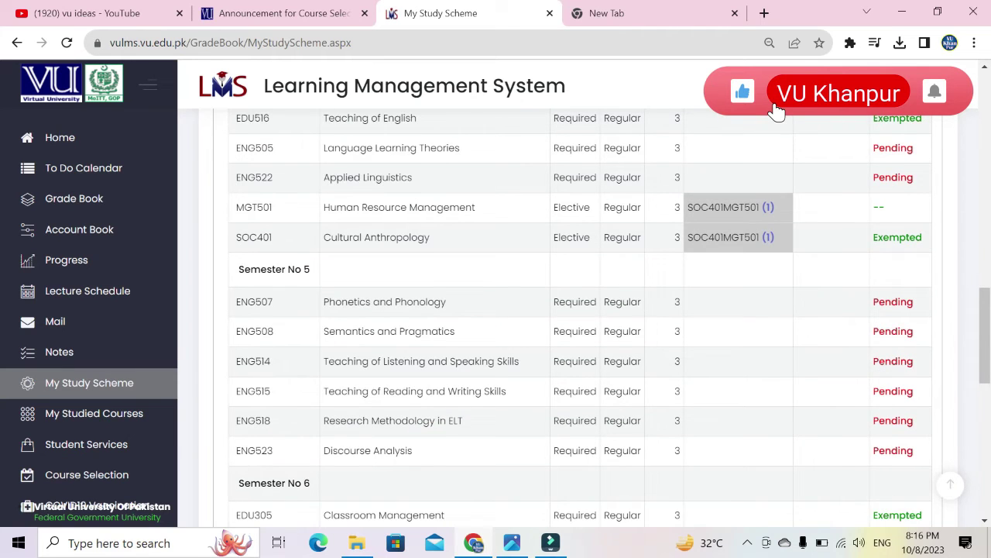
pyautogui.scroll(-2, 881, 325)
pyautogui.scroll(-1, 881, 334)
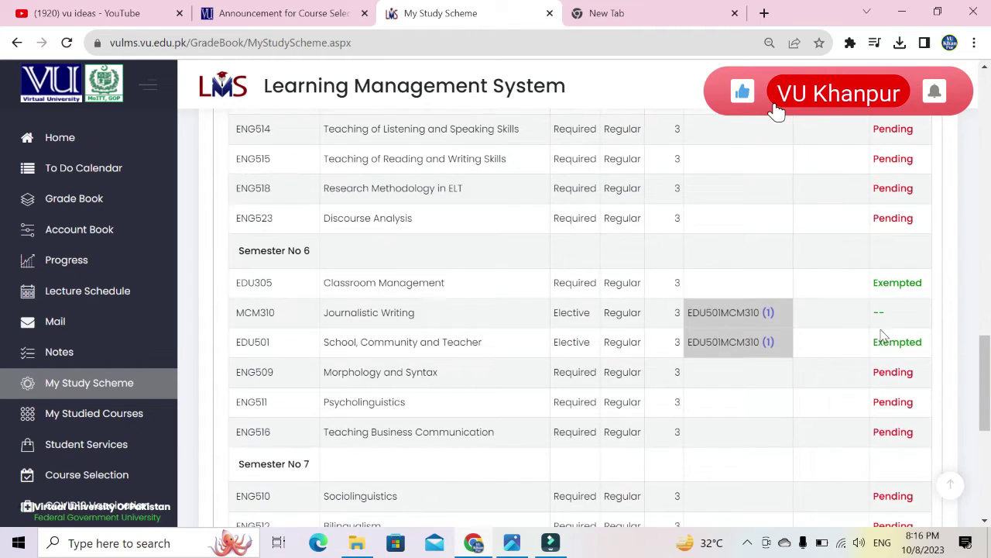
pyautogui.scroll(-2, 910, 304)
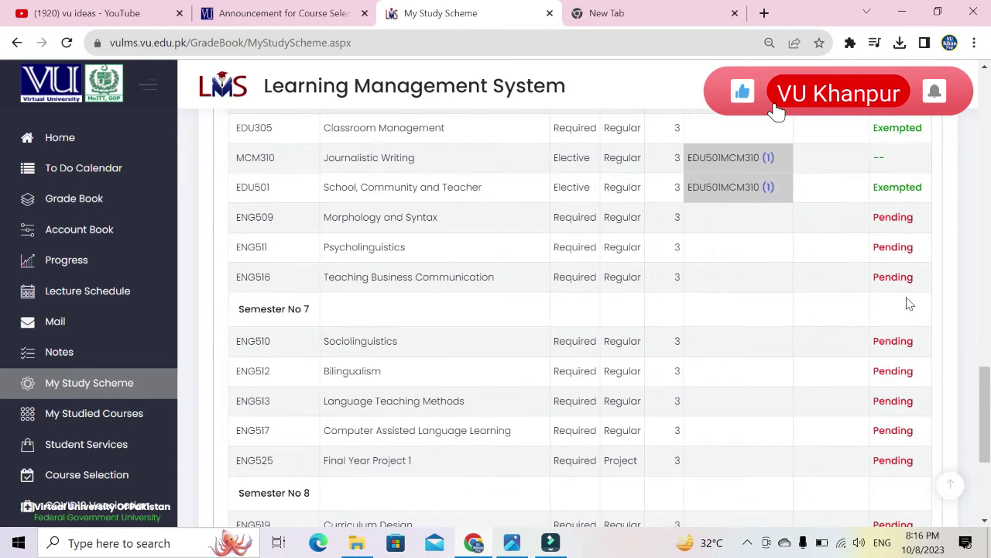
pyautogui.scroll(-3, 910, 304)
pyautogui.scroll(5, 910, 304)
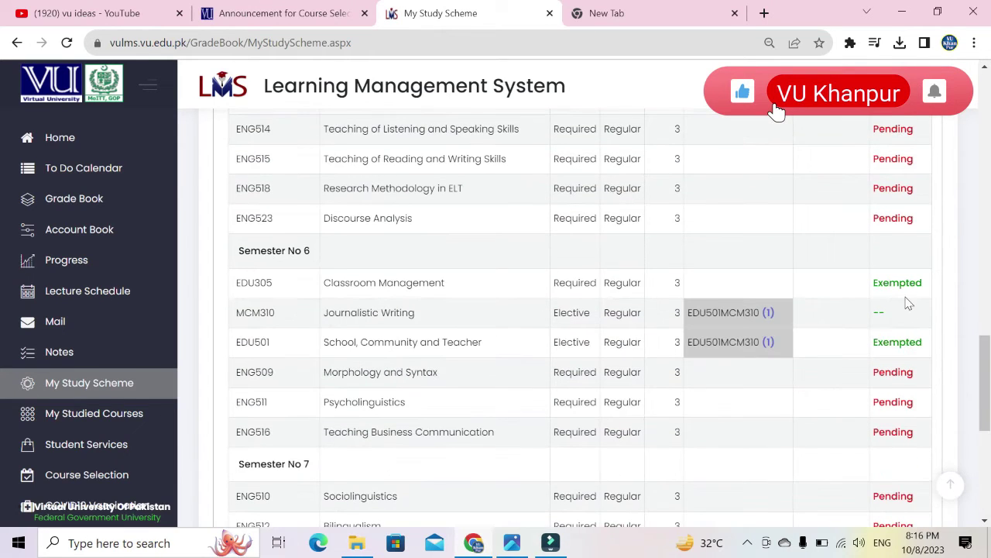
pyautogui.scroll(-3, 852, 356)
# Step: Return to Semester 1 and highlight the statuses of ENG101 and ENG501 one after the other
pyautogui.moveTo(980, 466); pyautogui.dragTo(982, 124)
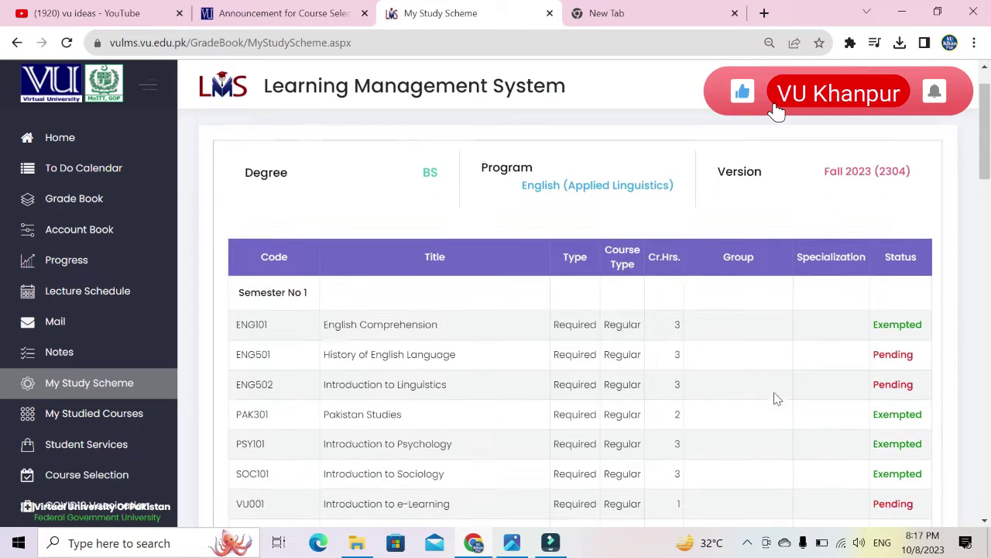
pyautogui.scroll(-1, 774, 398)
pyautogui.doubleClick(897, 300)
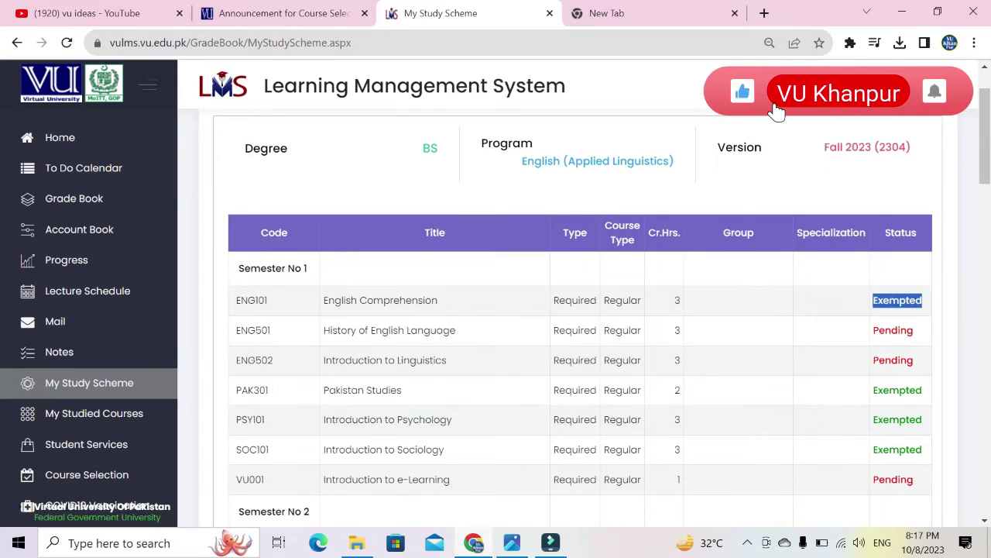
pyautogui.click(519, 364)
pyautogui.doubleClick(893, 330)
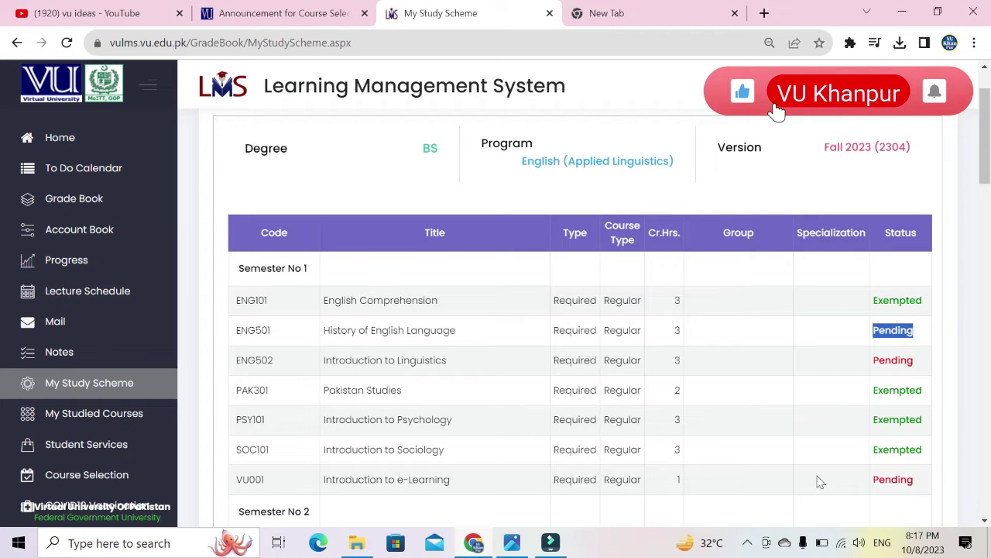
pyautogui.scroll(1, 742, 392)
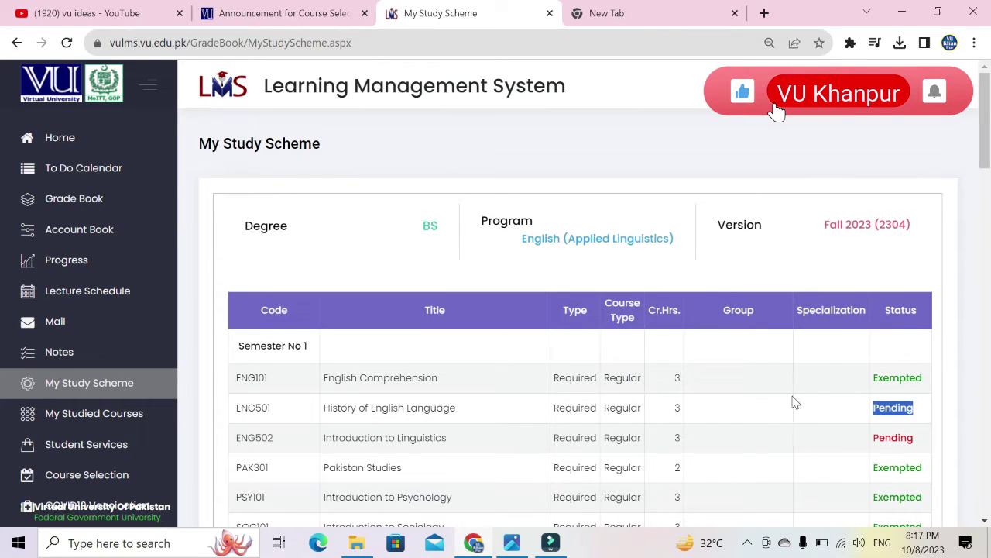
# Step: Open the Grade Book and highlight the exempted credits and the total credits required
pyautogui.click(77, 201)
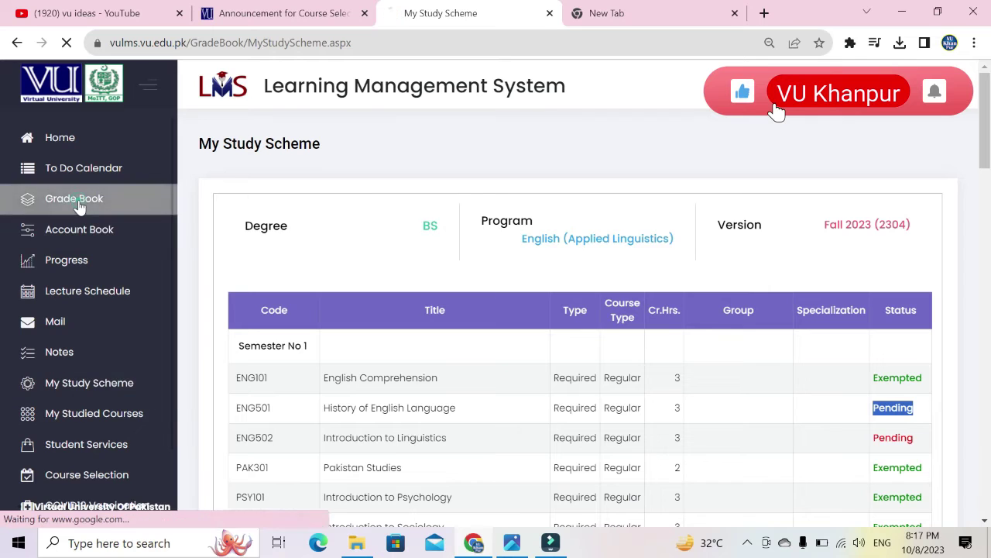
pyautogui.moveTo(689, 266); pyautogui.dragTo(664, 266)
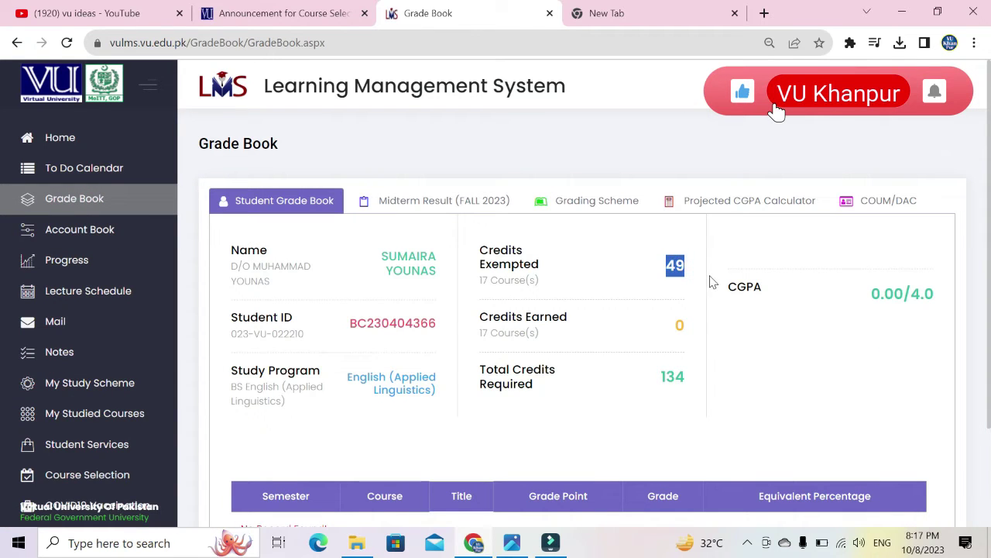
pyautogui.moveTo(688, 377); pyautogui.dragTo(666, 373)
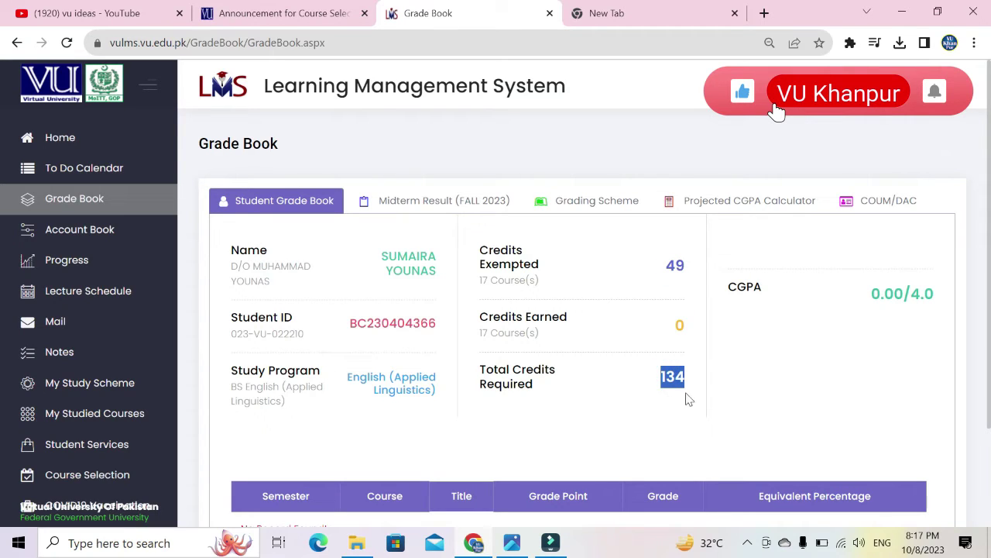
pyautogui.moveTo(689, 266); pyautogui.dragTo(665, 266)
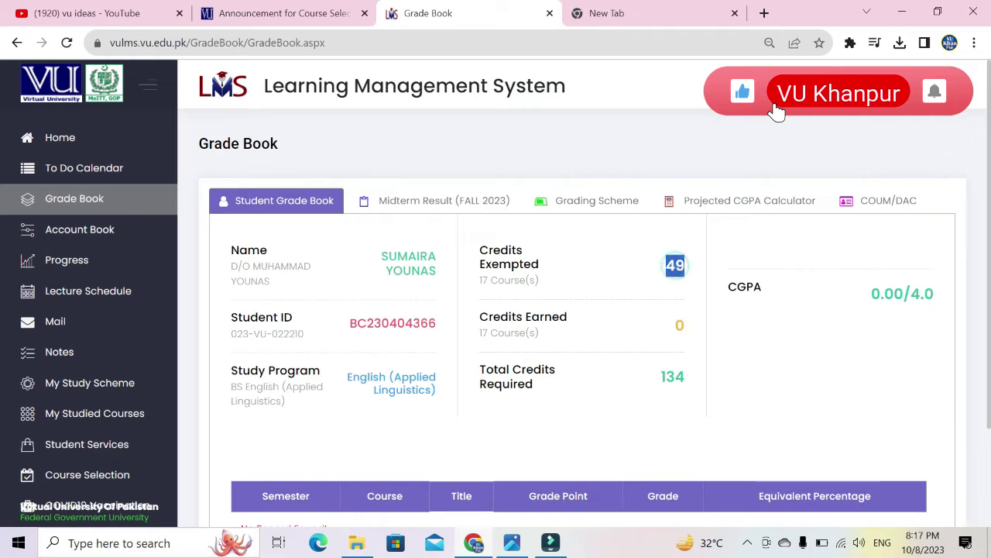
# Step: Open Calculator, subtract the 49 exempted credits from the 134 required credits, and highlight the result
pyautogui.click(167, 542)
pyautogui.write('cal')
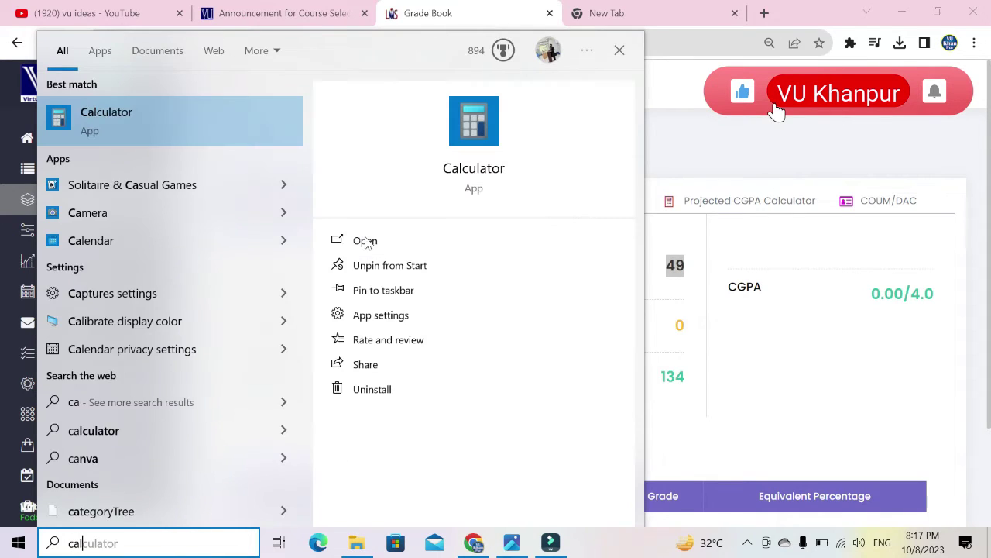
pyautogui.click(148, 110)
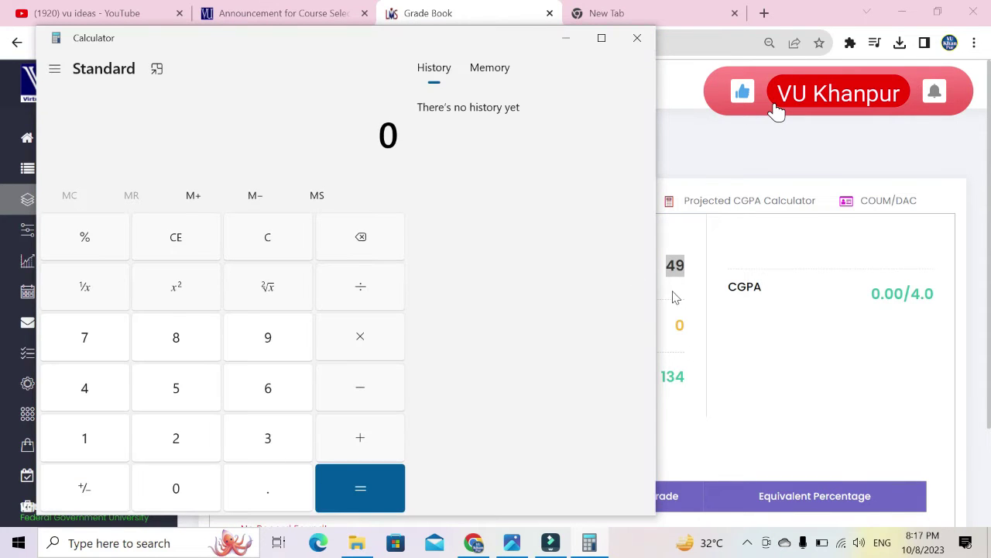
pyautogui.click(97, 443)
pyautogui.click(255, 437)
pyautogui.click(106, 388)
pyautogui.click(361, 387)
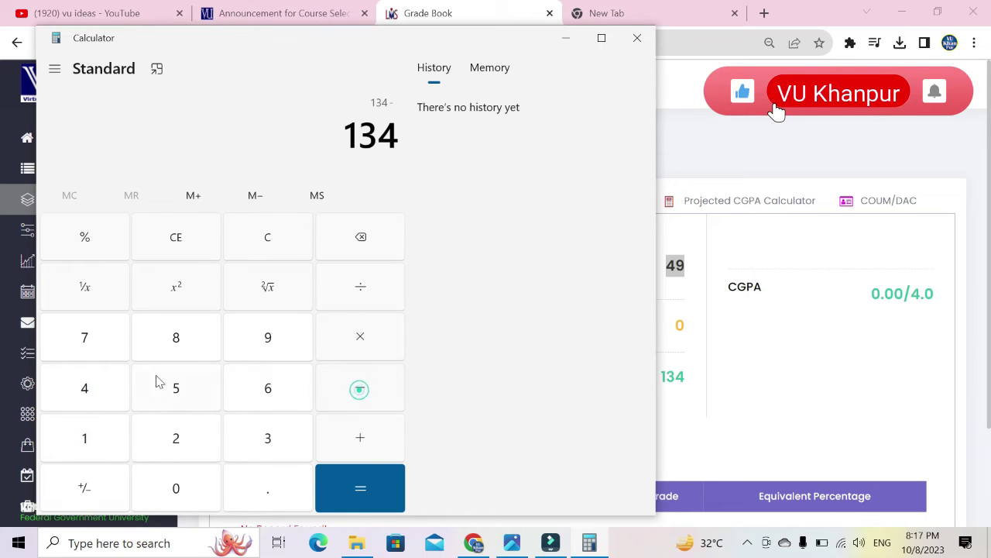
pyautogui.click(82, 391)
pyautogui.click(265, 339)
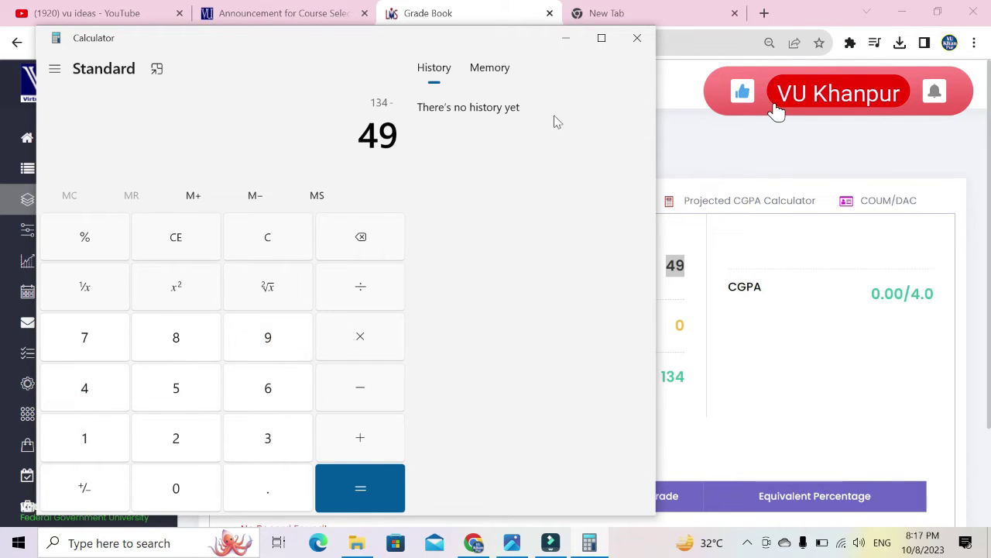
pyautogui.moveTo(507, 44)
pyautogui.mouseDown()
pyautogui.moveTo(481, 203)
pyautogui.moveTo(398, 266)
pyautogui.moveTo(382, 297)
pyautogui.moveTo(517, 57)
pyautogui.mouseUp()
pyautogui.click(370, 505)
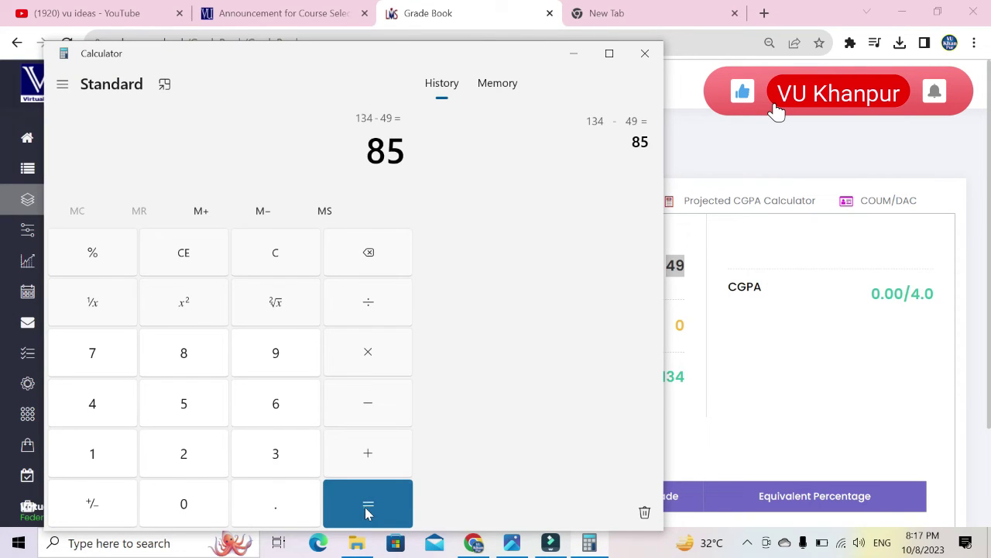
pyautogui.doubleClick(385, 150)
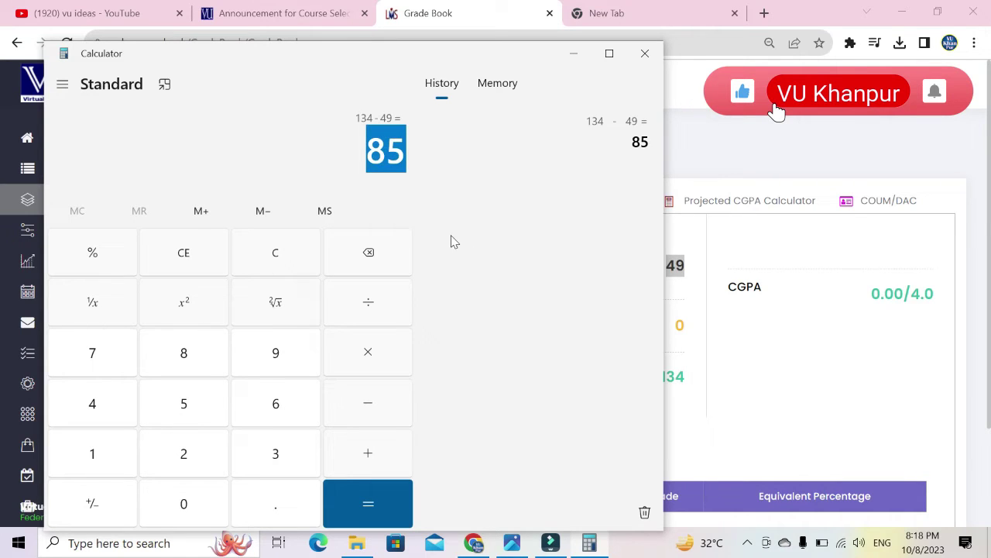
# Step: Divide the remaining credits by 3 and highlight the whole-number part of the result
pyautogui.click(370, 306)
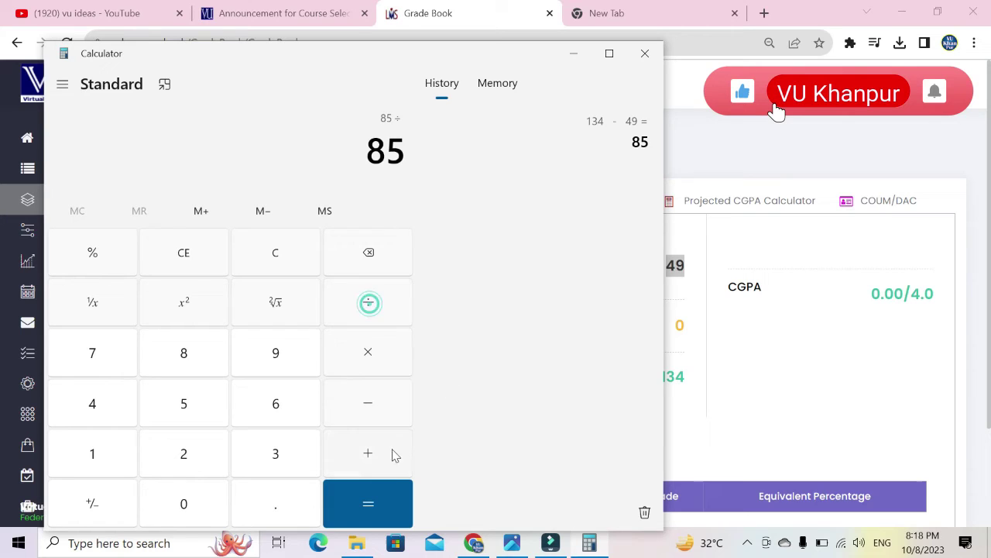
pyautogui.click(278, 457)
pyautogui.click(365, 495)
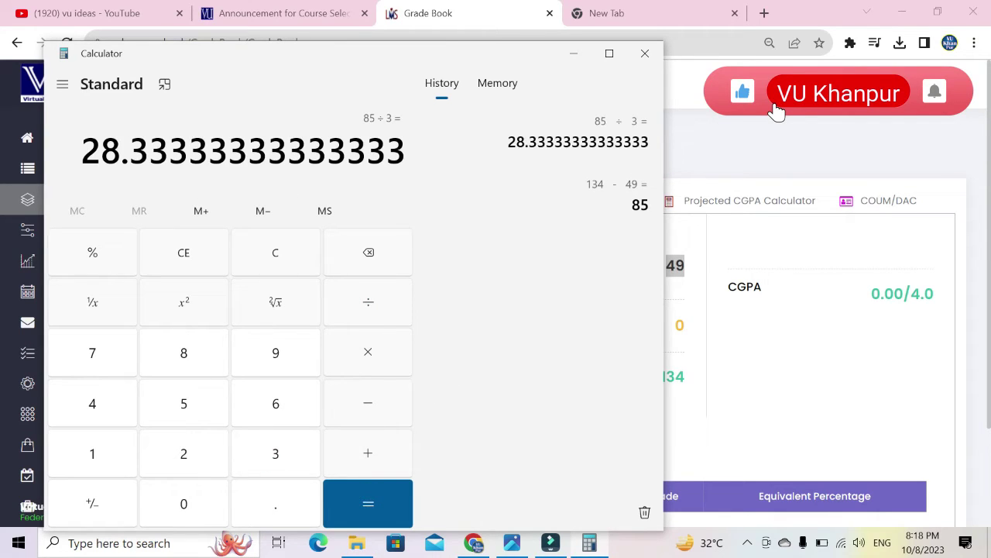
pyautogui.moveTo(122, 151); pyautogui.dragTo(81, 155)
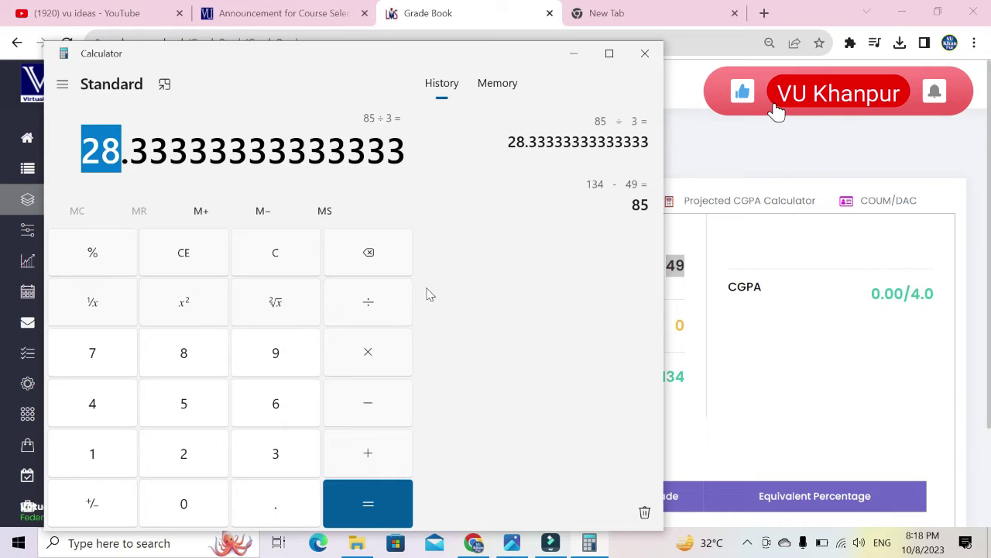
# Step: Calculate 28 divided by 7, highlight the result, and minimize the calculator
pyautogui.click(92, 354)
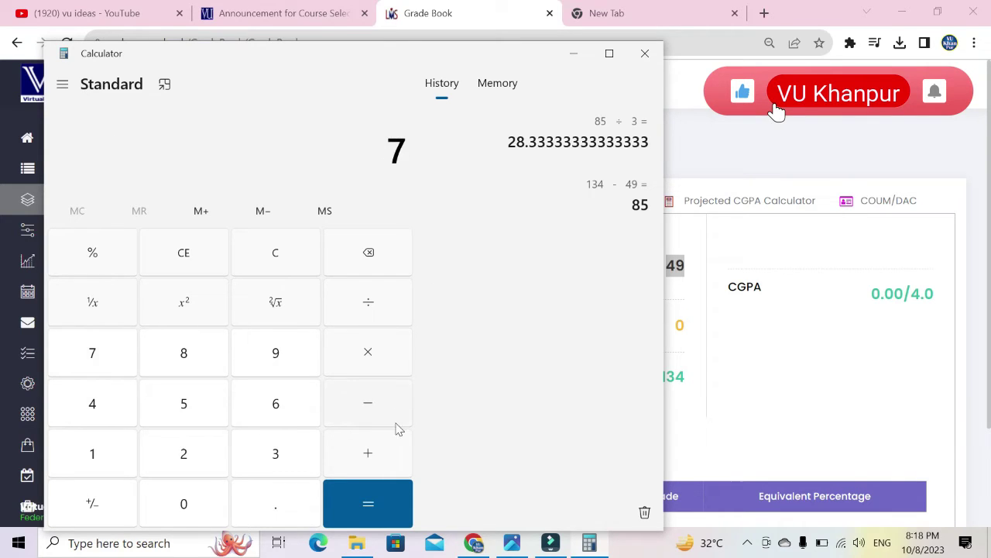
pyautogui.press('BackSpace')
pyautogui.write('28')
pyautogui.click(369, 306)
pyautogui.click(78, 353)
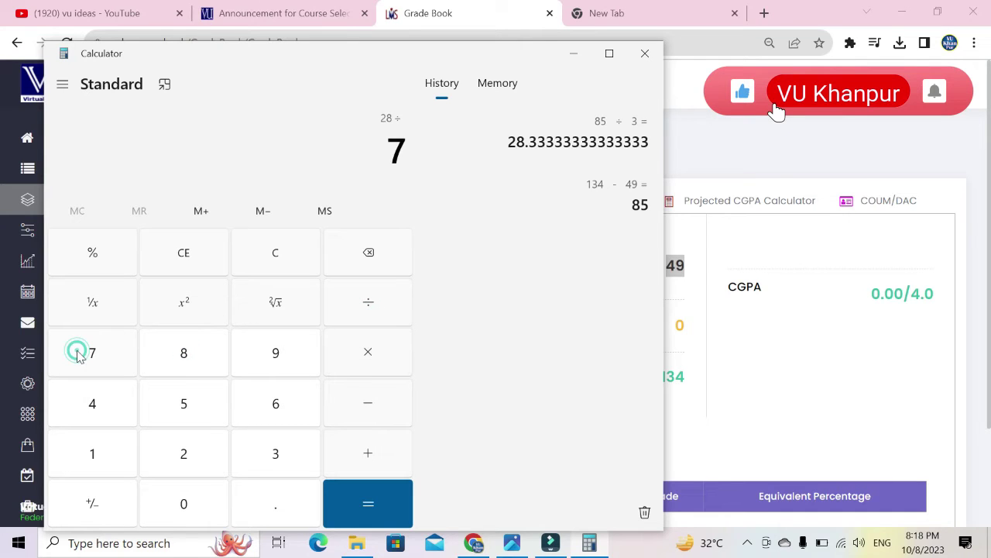
pyautogui.click(388, 500)
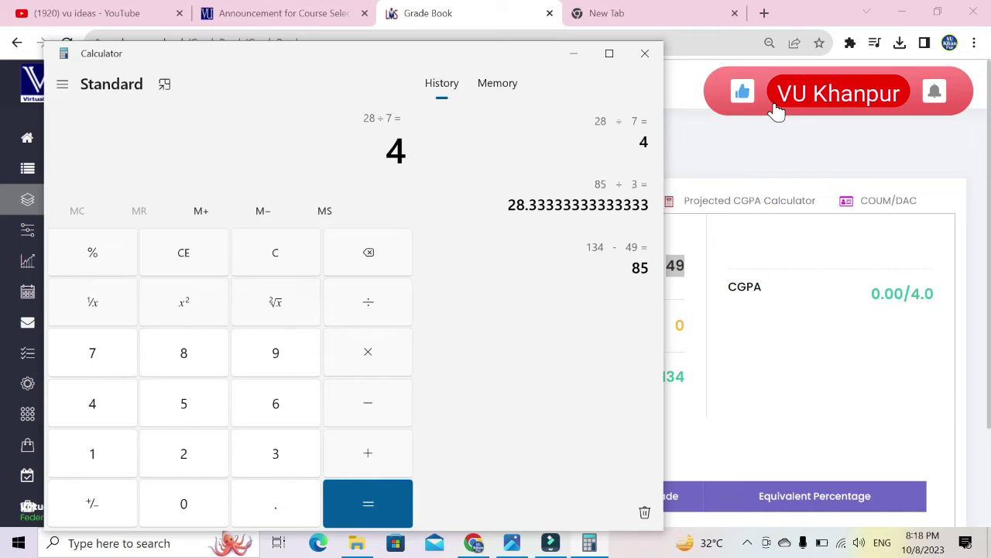
pyautogui.click(395, 149)
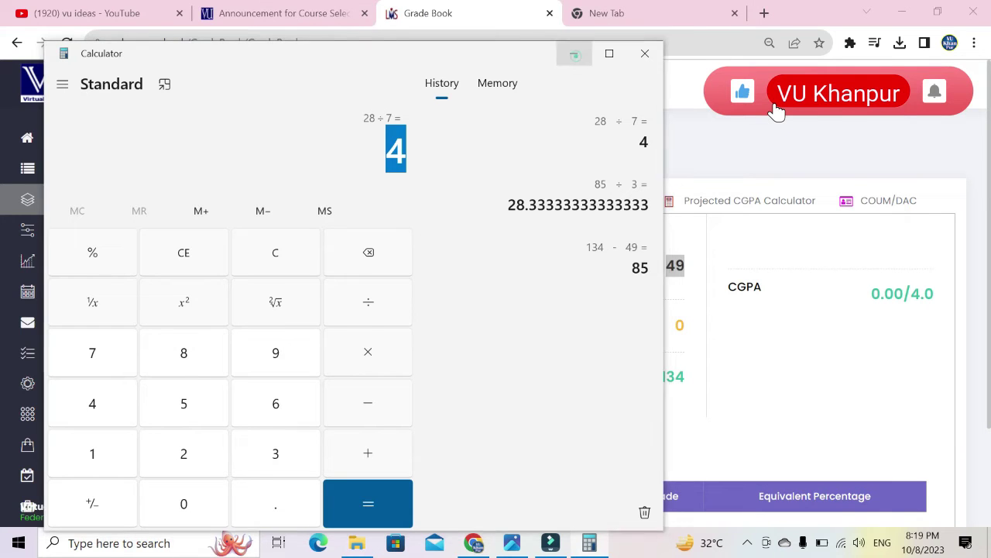
pyautogui.click(573, 53)
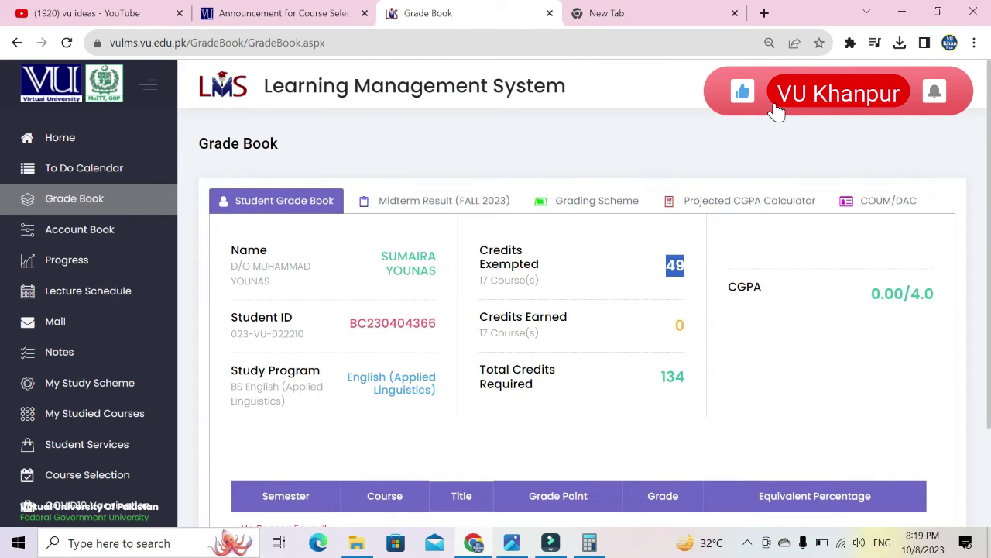
# Step: Highlight the Credits Earned label and value in the Grade Book, followed by the total credits required
pyautogui.moveTo(574, 323); pyautogui.dragTo(480, 319)
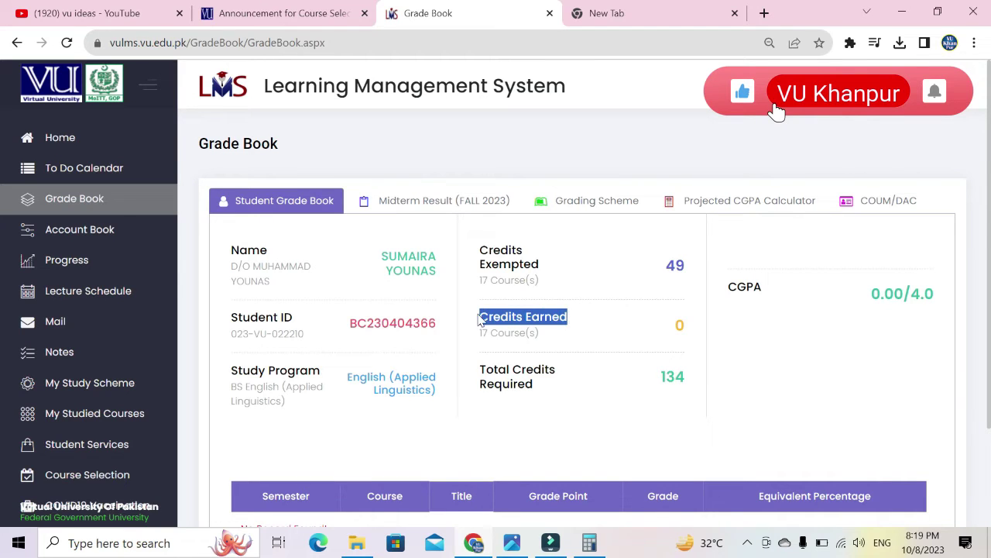
pyautogui.scroll(-2, 593, 356)
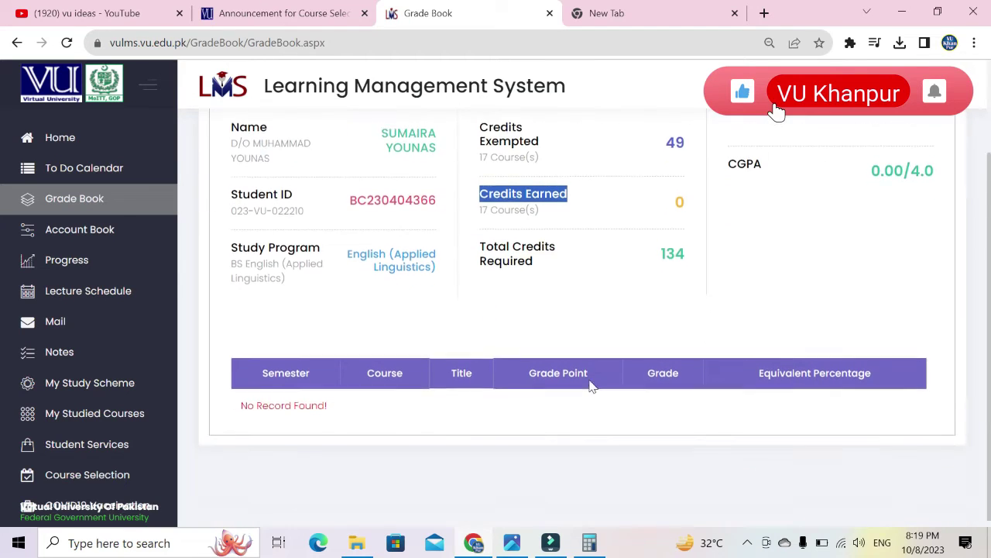
pyautogui.scroll(2, 547, 348)
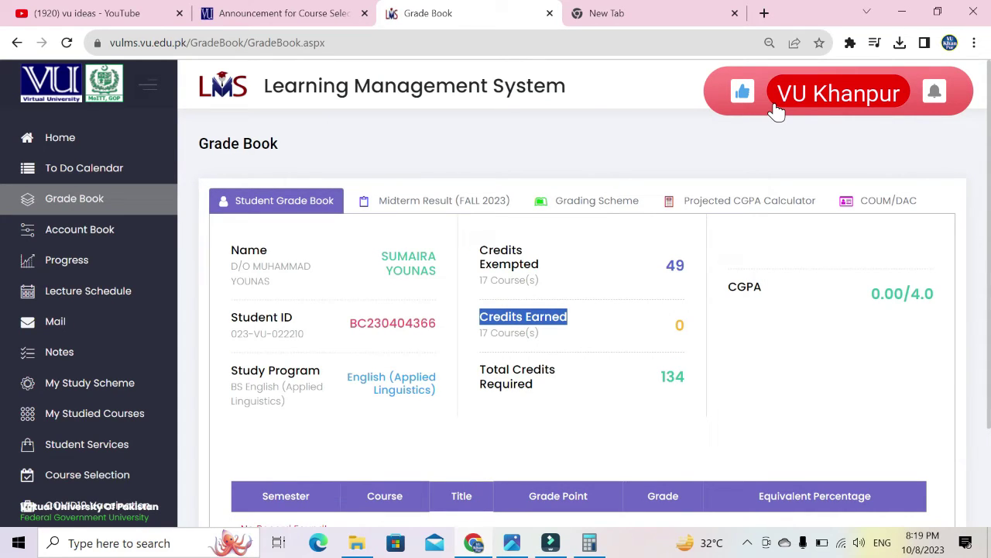
pyautogui.doubleClick(679, 325)
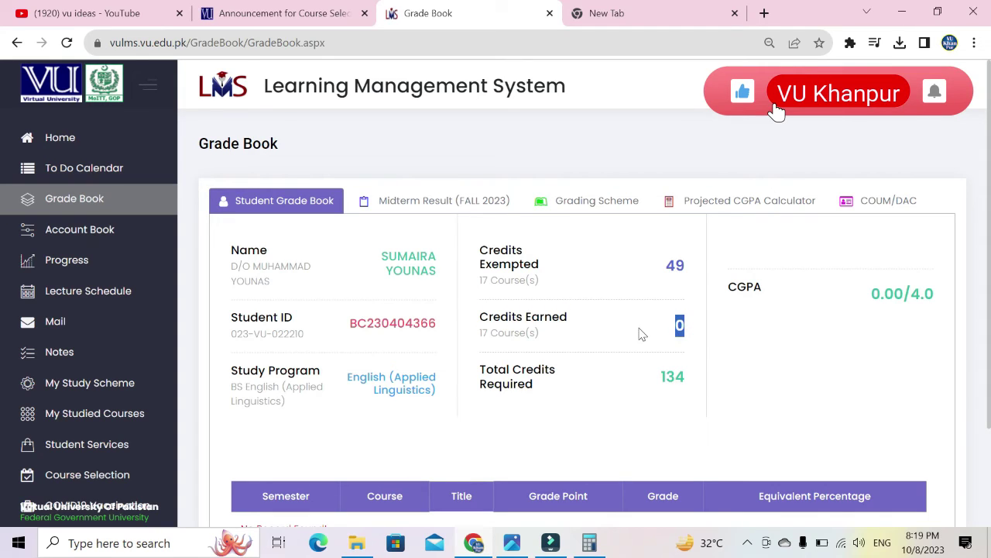
pyautogui.click(686, 325)
pyautogui.doubleClick(664, 380)
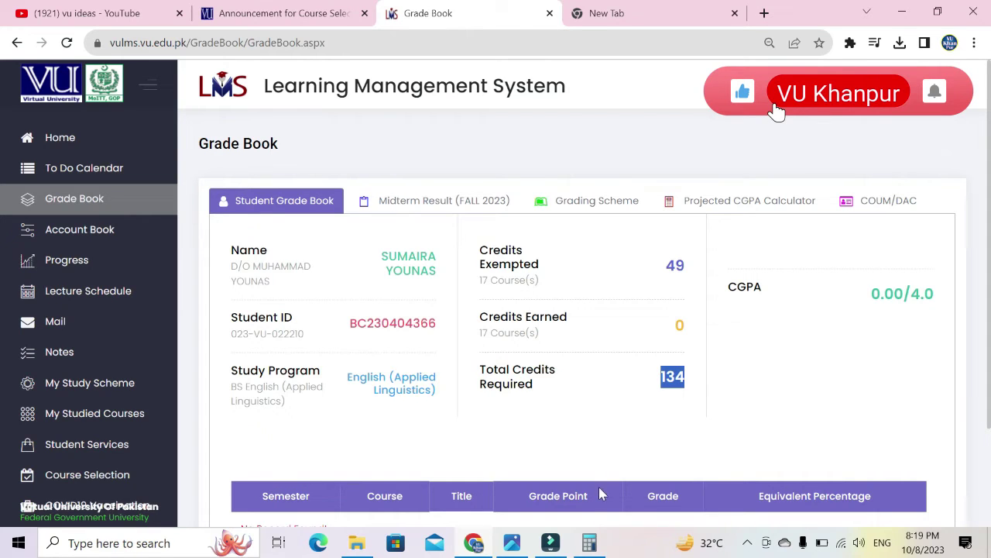
# Step: Consult the topic list in VU Khanpur.png, return to the LMS in Chrome, and open the Course Selection page
pyautogui.click(511, 546)
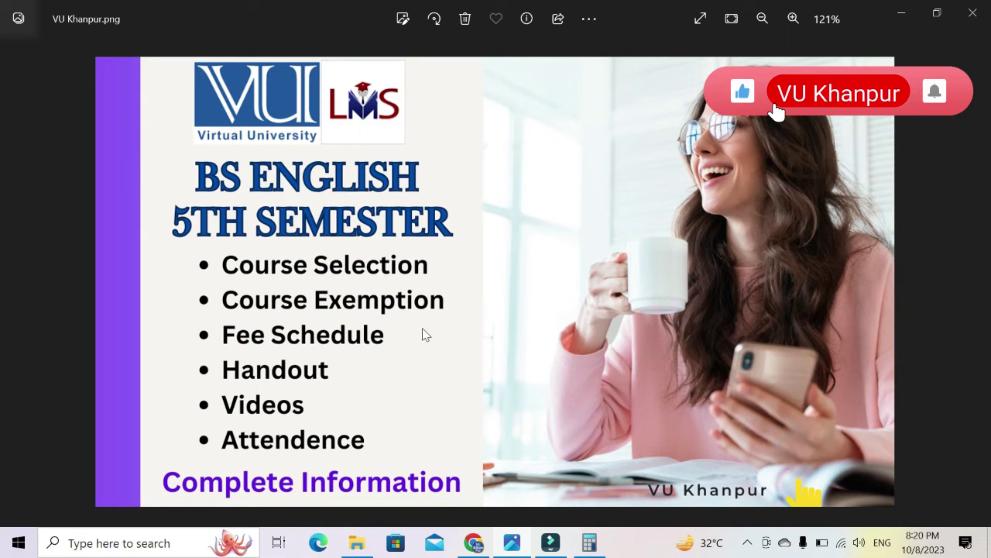
pyautogui.click(474, 542)
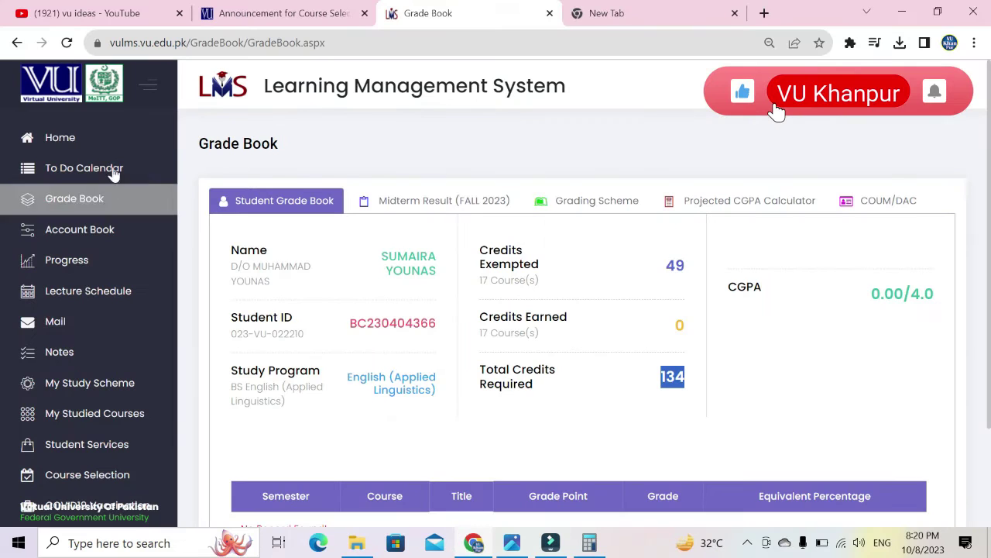
pyautogui.scroll(-1, 232, 453)
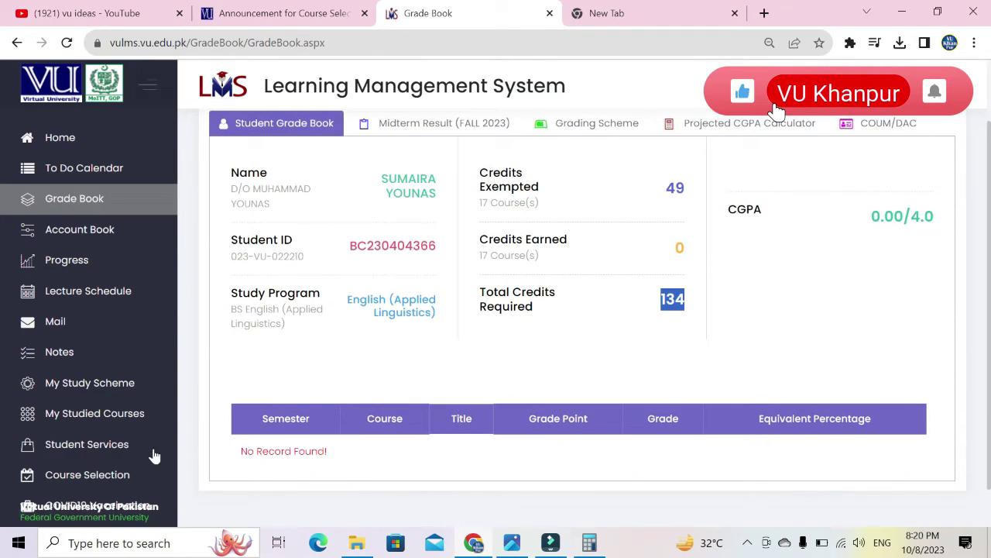
pyautogui.scroll(-1, 119, 374)
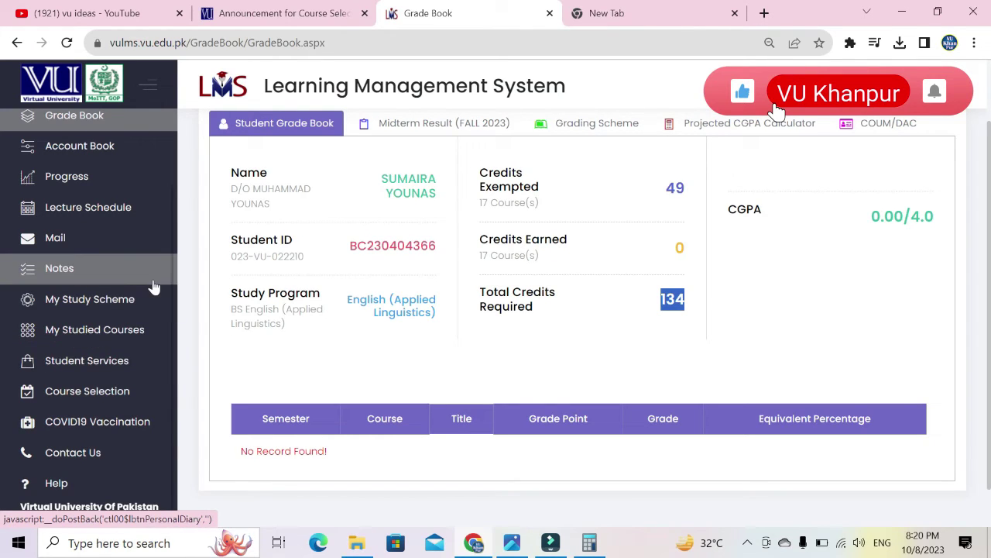
pyautogui.click(81, 394)
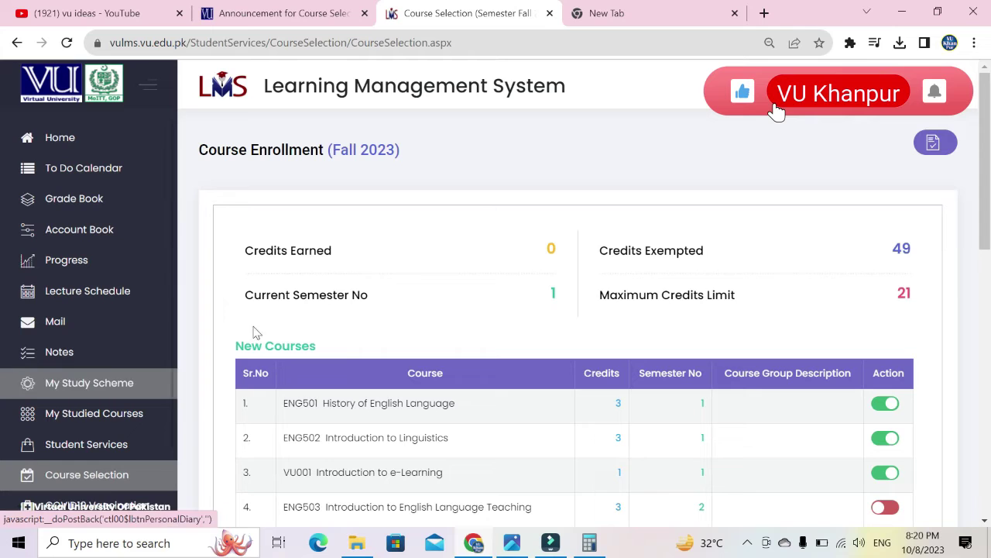
# Step: Highlight the current semester number, the exempted credits and the maximum credits limit on the Course Enrollment page
pyautogui.moveTo(238, 299); pyautogui.dragTo(582, 301)
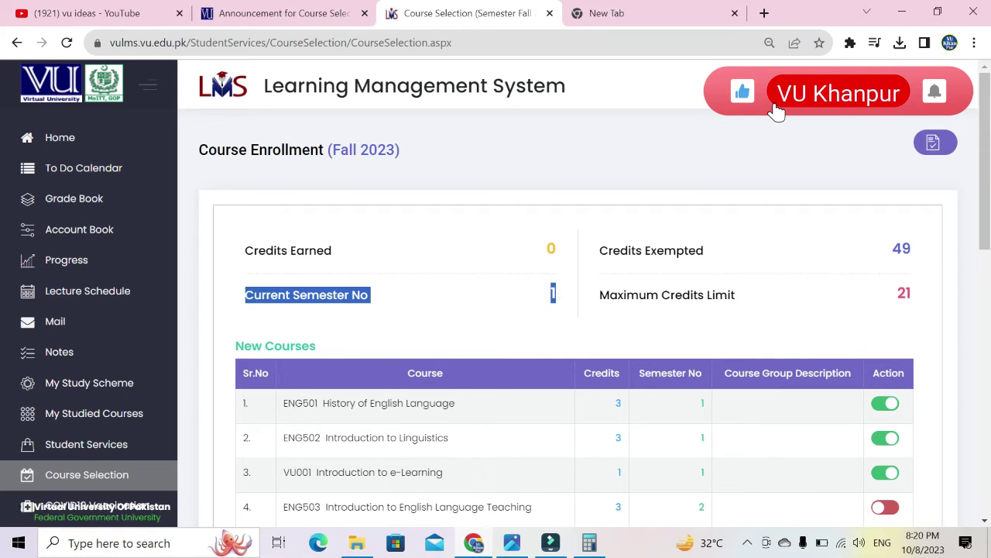
pyautogui.click(554, 295)
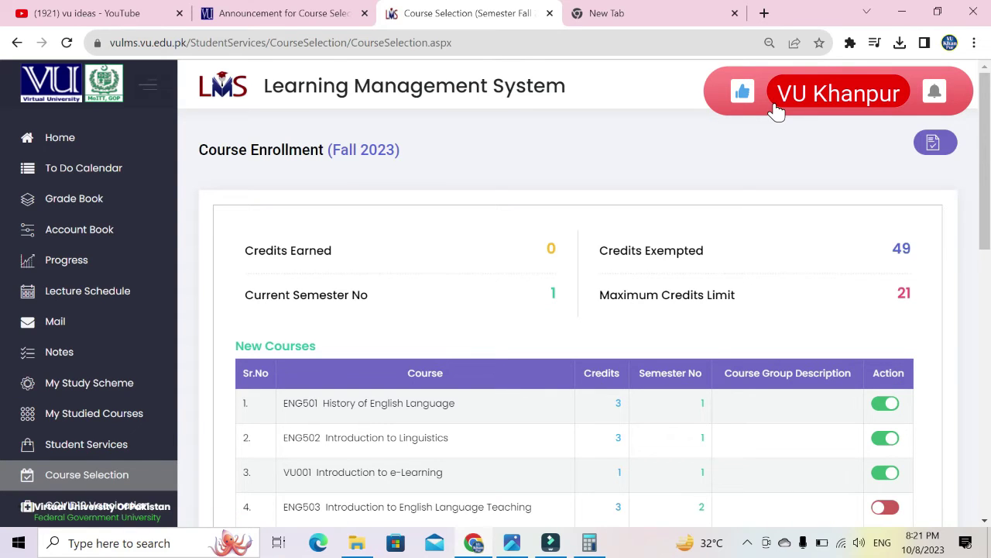
pyautogui.doubleClick(903, 249)
pyautogui.doubleClick(555, 295)
pyautogui.click(549, 302)
pyautogui.moveTo(549, 300); pyautogui.dragTo(559, 299)
pyautogui.moveTo(900, 248); pyautogui.dragTo(912, 249)
pyautogui.doubleClick(904, 293)
# Step: Highlight the title, credits and semester number of VU001 Introduction to e-Learning in the New Courses table
pyautogui.scroll(-2, 819, 269)
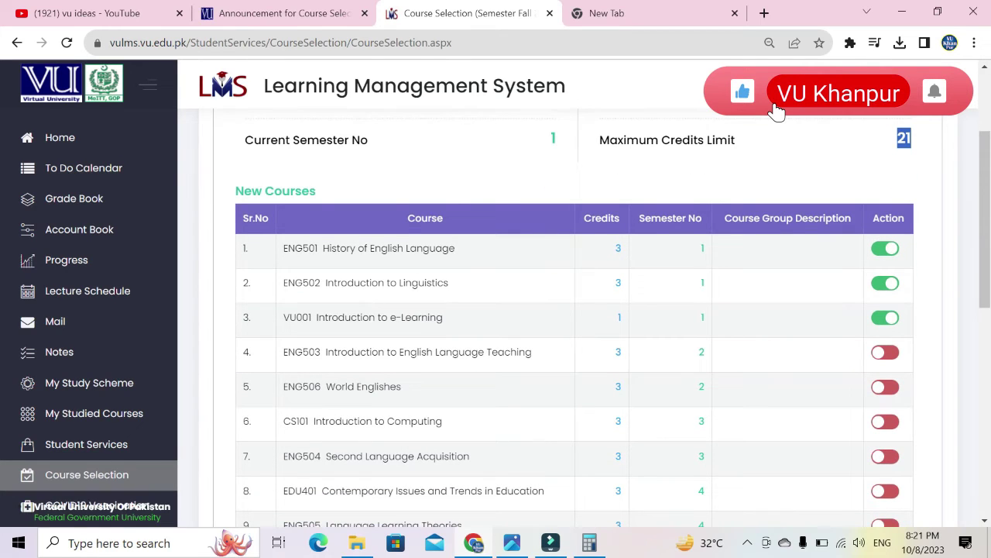
pyautogui.moveTo(283, 317); pyautogui.dragTo(443, 316)
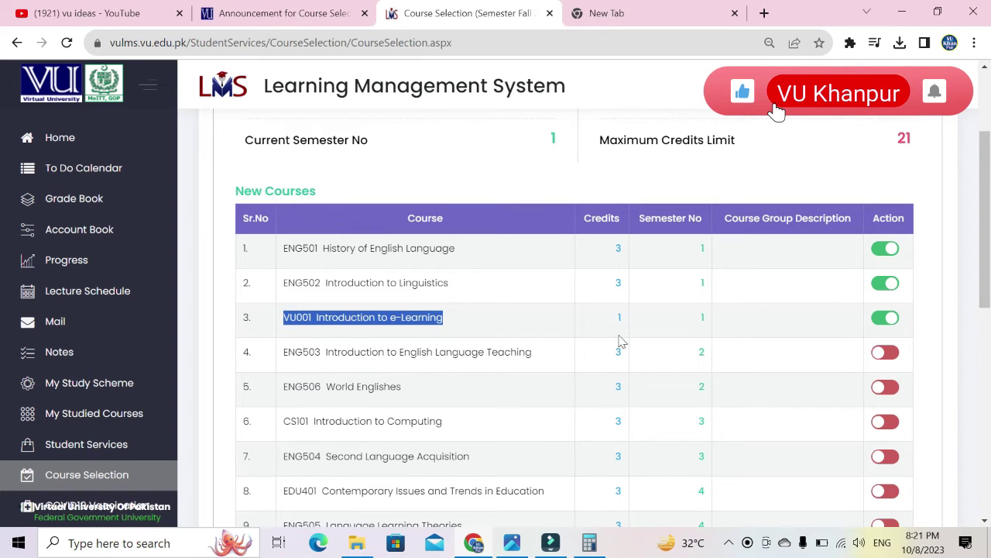
pyautogui.doubleClick(619, 319)
pyautogui.doubleClick(702, 317)
# Step: Try to deselect the courses VU001 and ENG502 in the New Courses table
pyautogui.click(882, 320)
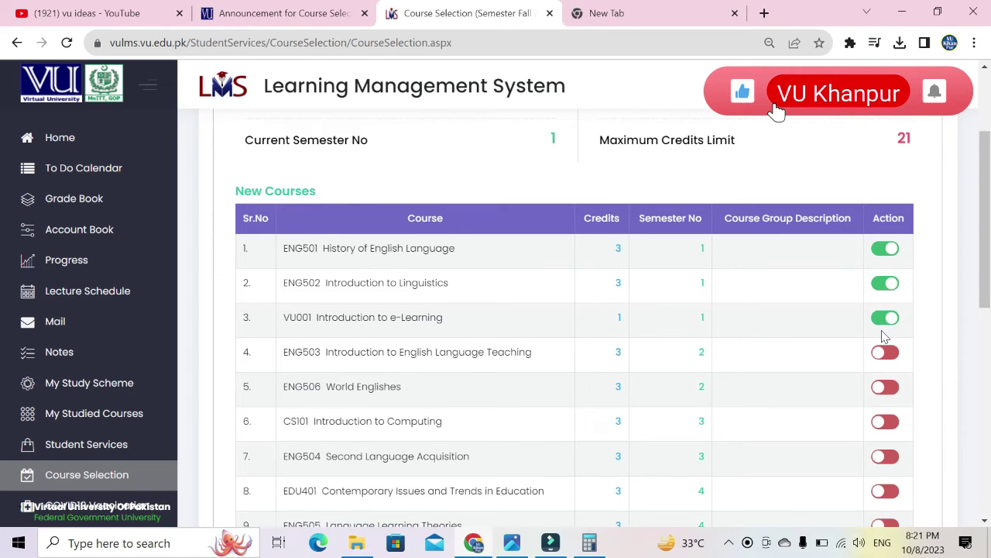
pyautogui.click(891, 319)
pyautogui.click(888, 285)
pyautogui.click(894, 284)
pyautogui.click(885, 318)
pyautogui.click(885, 318)
# Step: Highlight the VU001 Introduction to e-Learning title, select ENG503, ENG506, CS101 and ENG504 in the New Courses table, and save the selection
pyautogui.moveTo(452, 321); pyautogui.dragTo(279, 319)
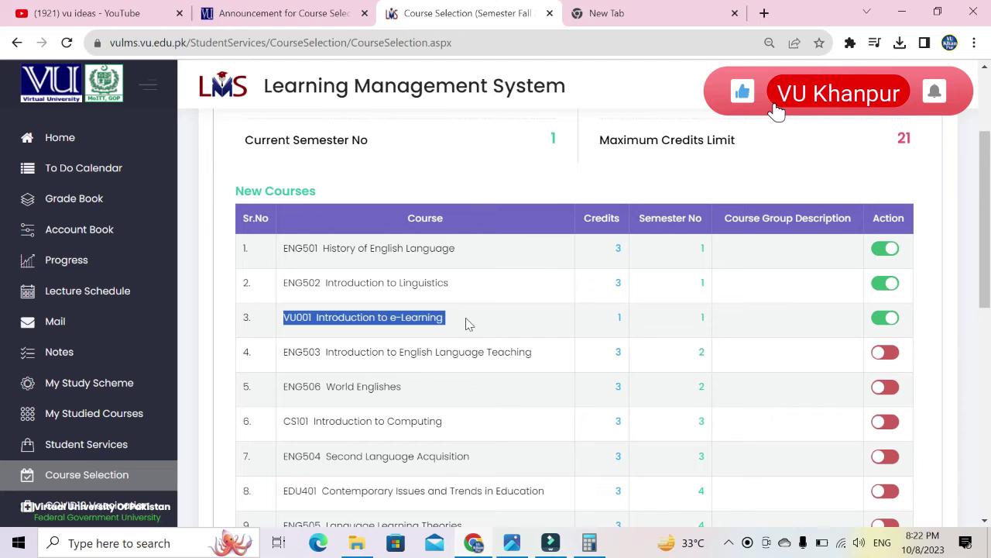
pyautogui.scroll(-1, 469, 323)
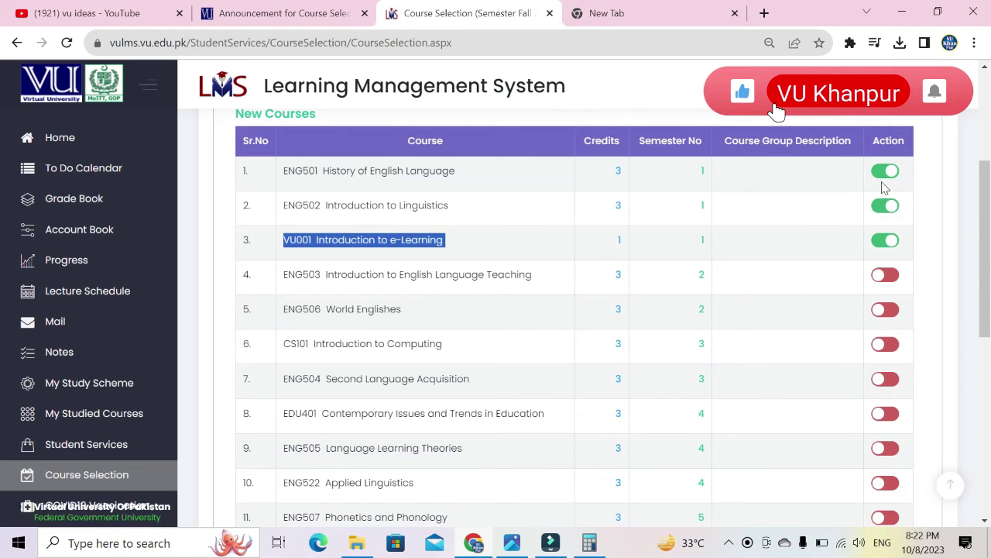
pyautogui.click(887, 276)
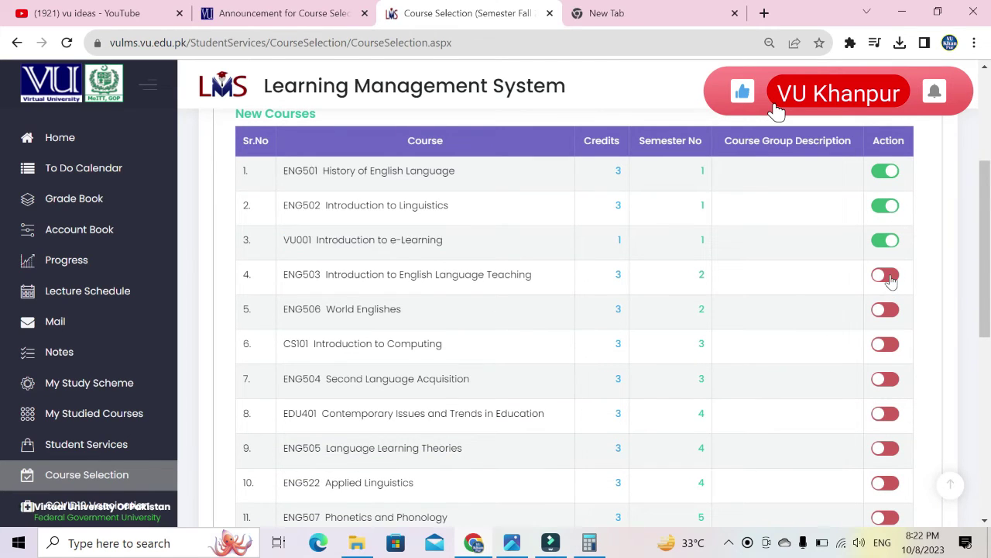
pyautogui.click(882, 310)
pyautogui.click(887, 343)
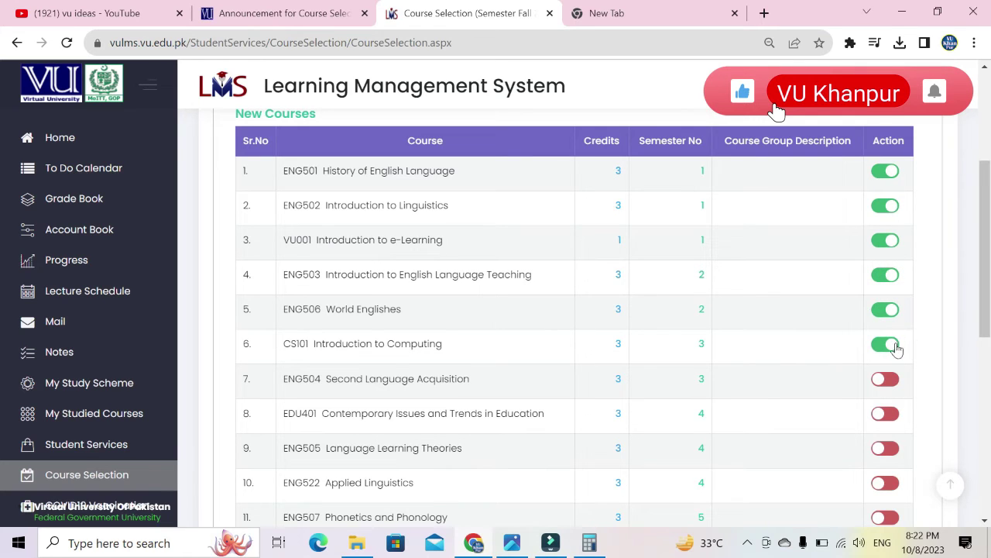
pyautogui.click(887, 381)
pyautogui.scroll(-6, 786, 276)
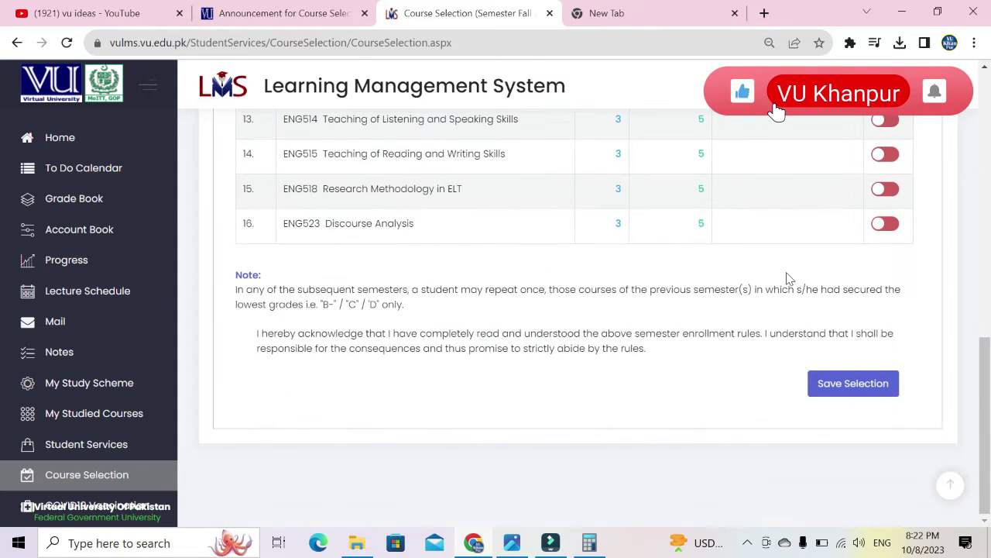
pyautogui.click(860, 385)
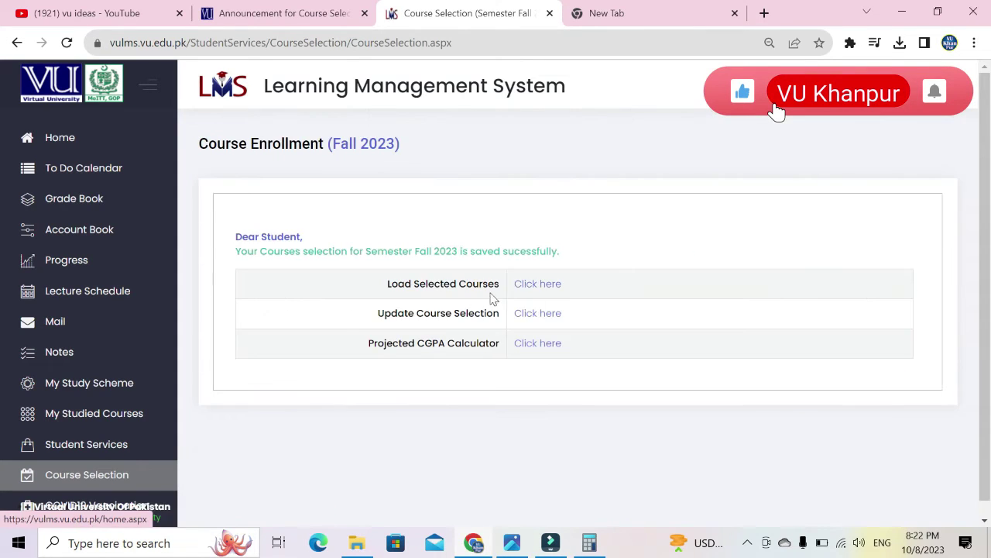
# Step: Load the selected courses and look through the Fall 2023 course cards on the home page
pyautogui.click(530, 283)
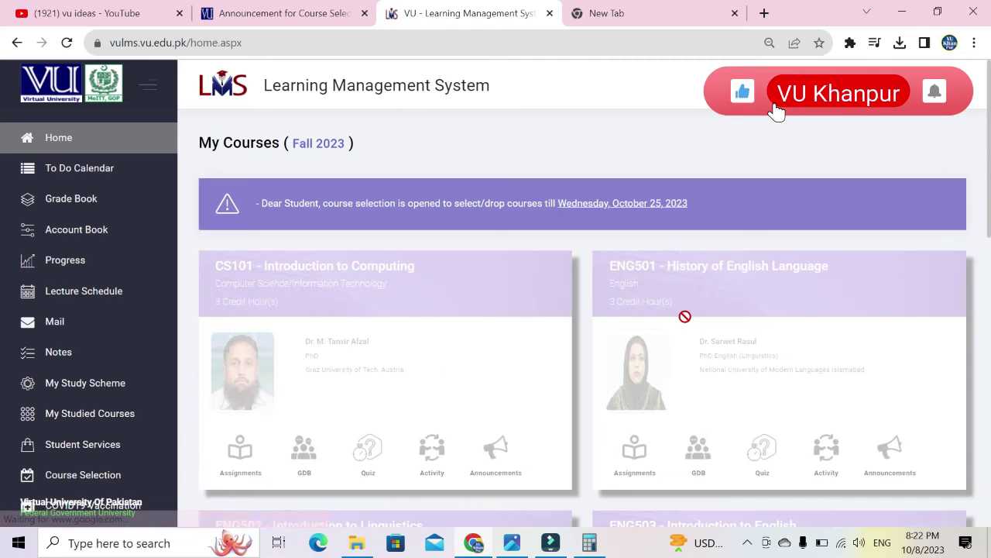
pyautogui.scroll(-5, 685, 318)
pyautogui.scroll(-3, 685, 317)
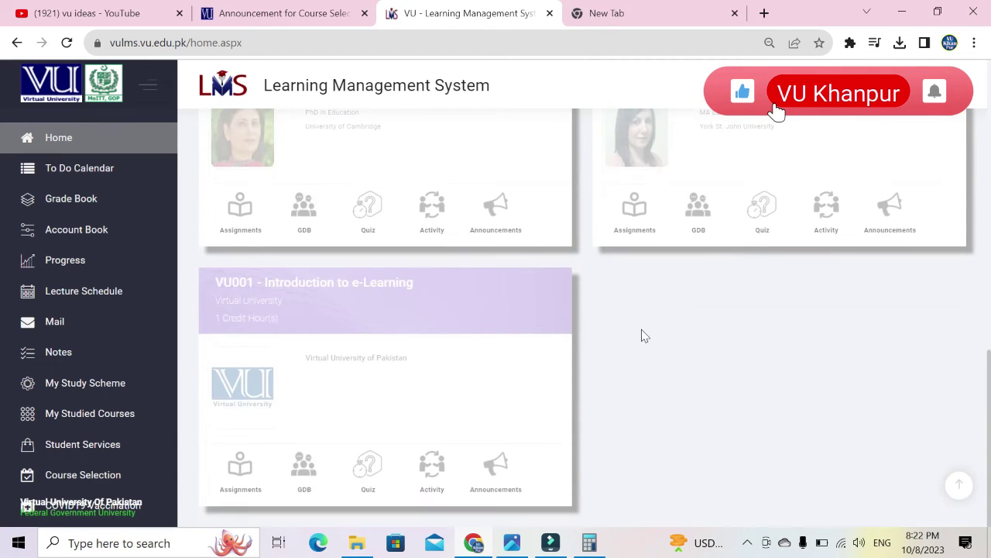
pyautogui.scroll(10, 645, 334)
pyautogui.scroll(2, 634, 322)
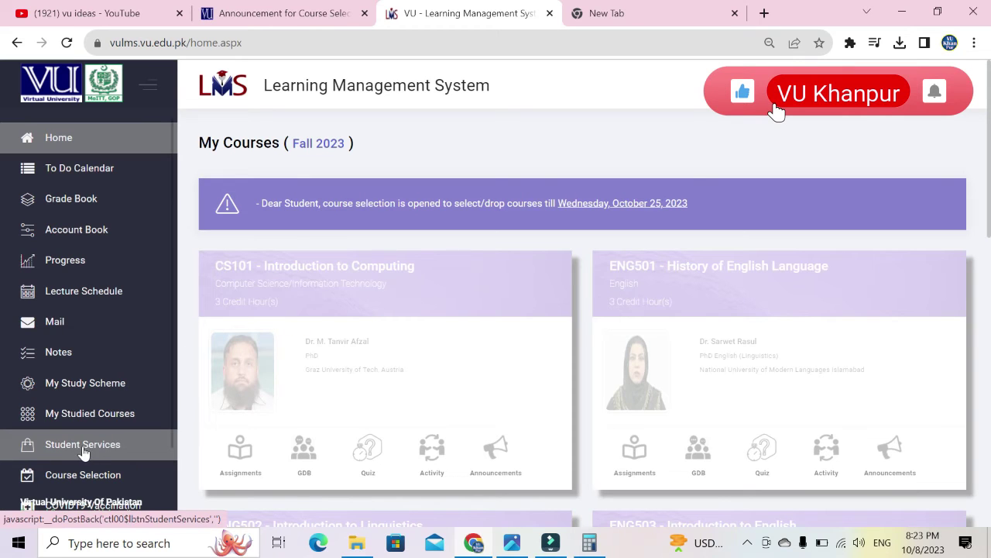
# Step: Reopen Course Selection, add EDU401 Contemporary Issues and Trends in Education, and try to save the selection
pyautogui.scroll(-2, 97, 380)
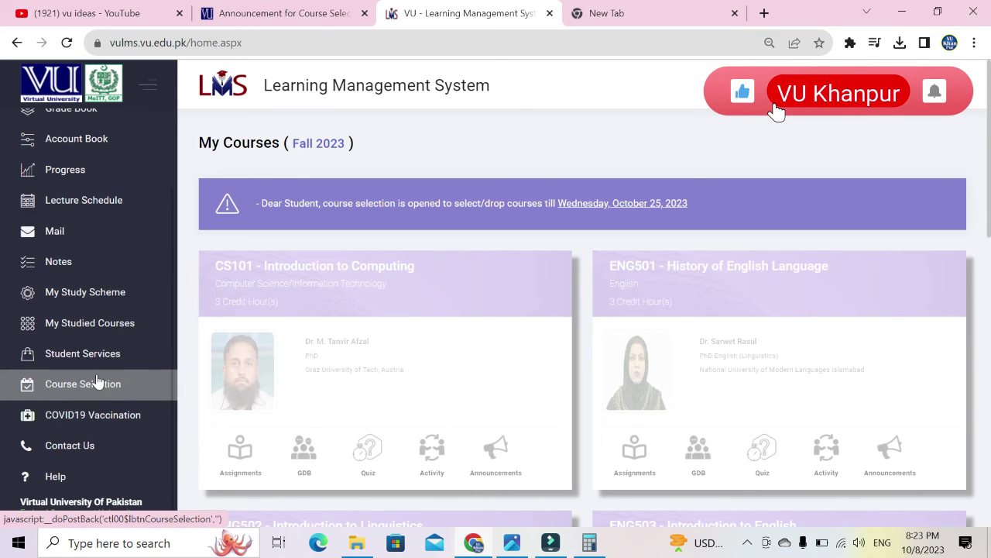
pyautogui.click(134, 393)
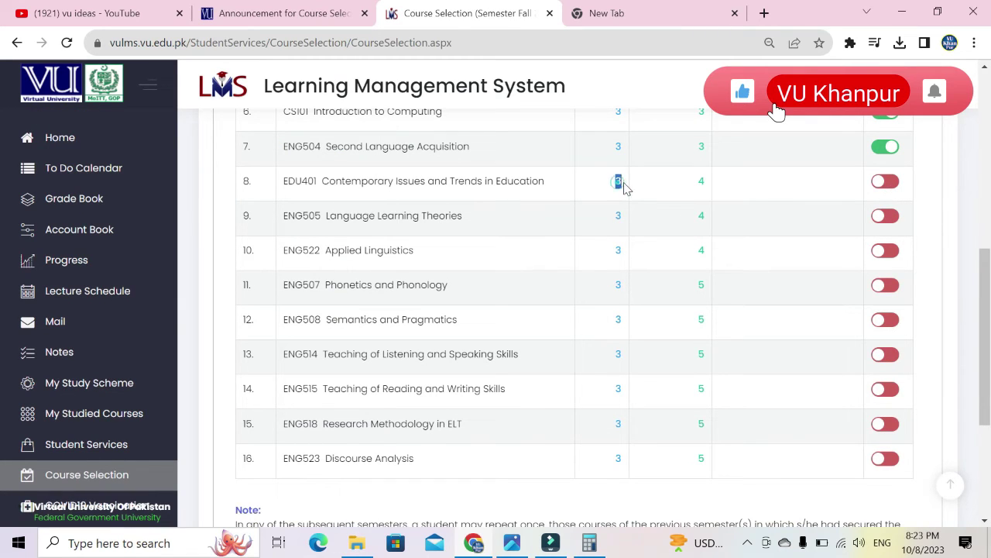
pyautogui.click(885, 182)
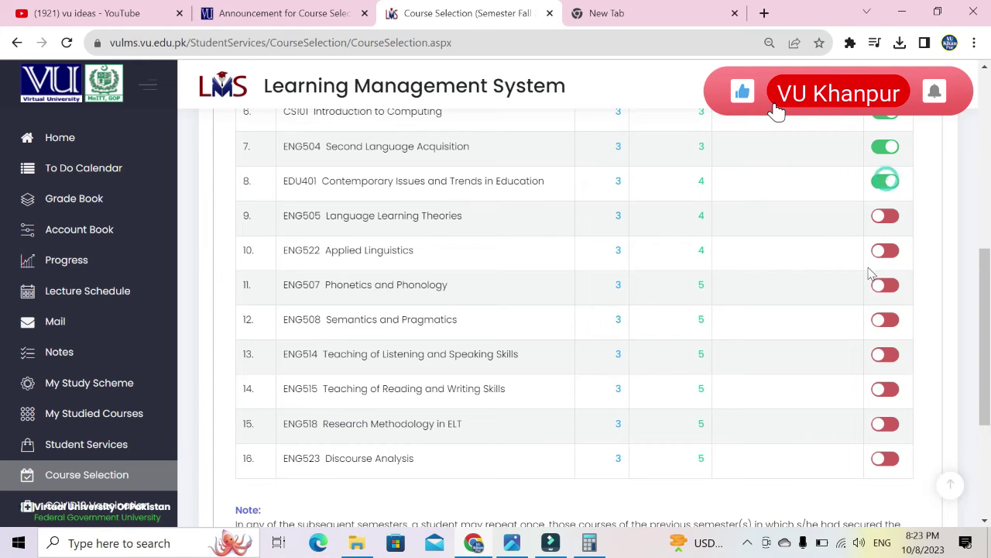
pyautogui.scroll(-3, 813, 289)
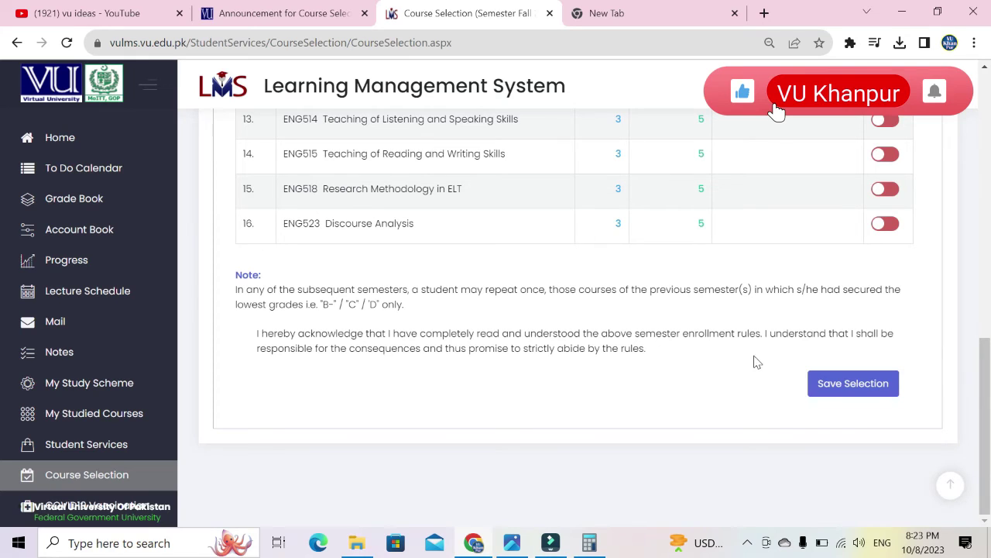
pyautogui.scroll(6, 728, 339)
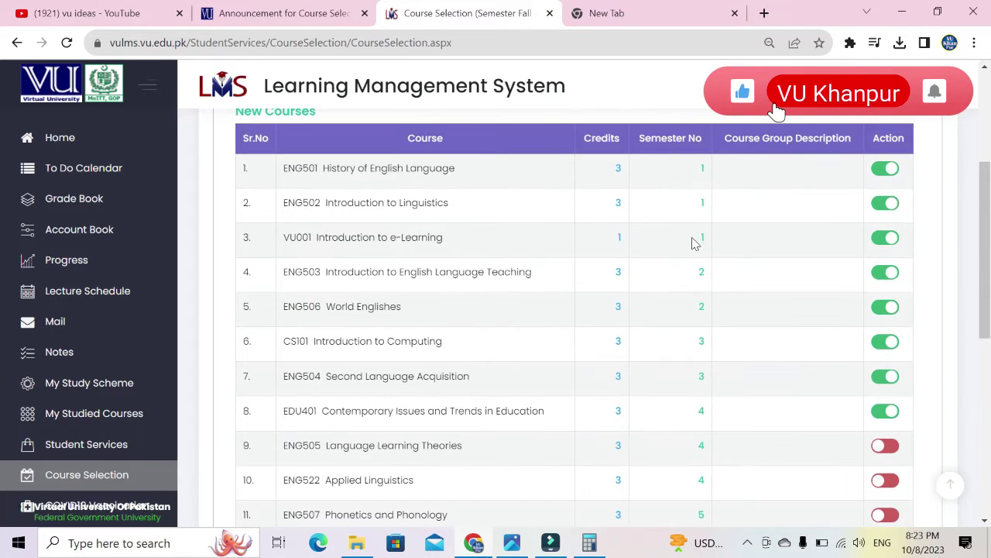
pyautogui.scroll(-6, 779, 369)
pyautogui.click(849, 392)
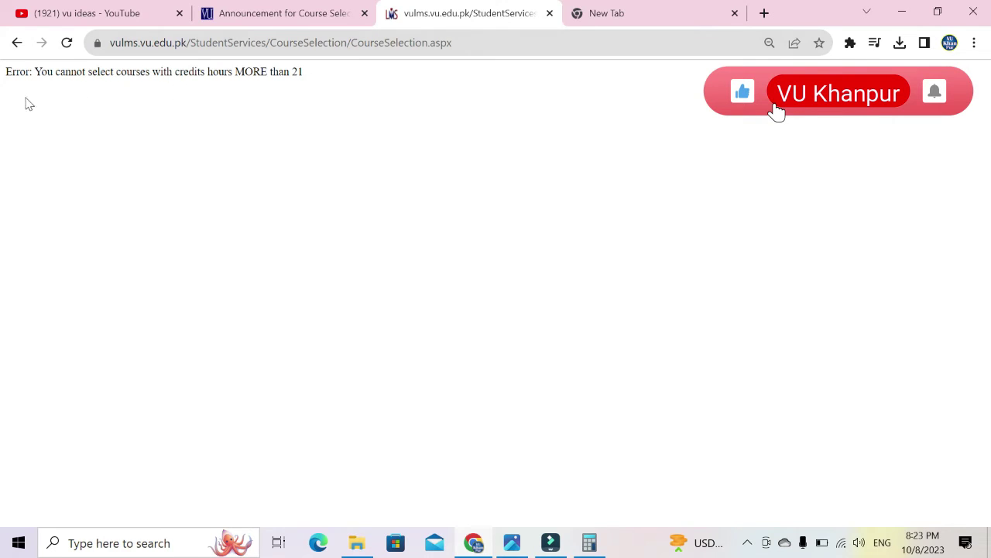
# Step: Return to the New Courses table, check the courses' credits, deselect EDU401 Contemporary Issues and Trends in Education, and save the selection
pyautogui.click(17, 44)
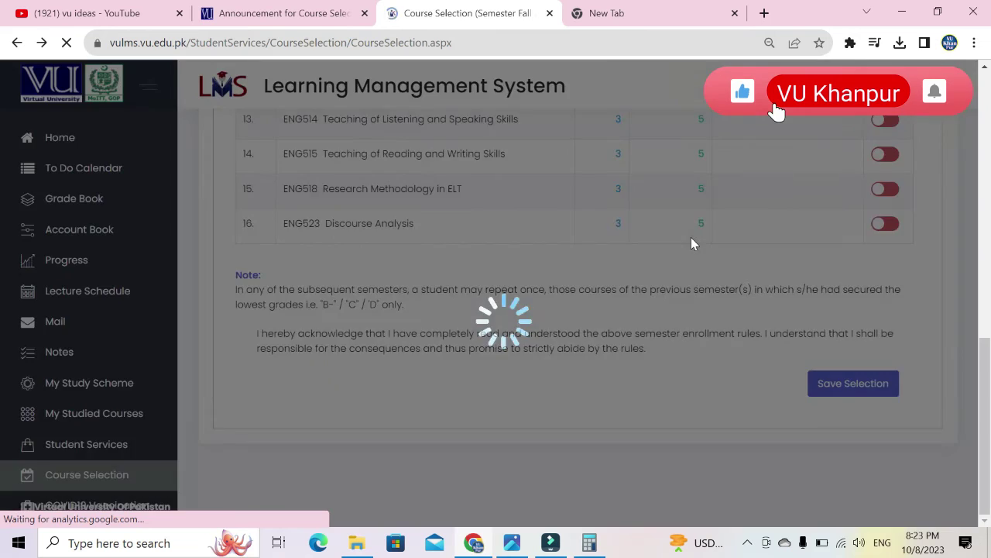
pyautogui.scroll(4, 805, 278)
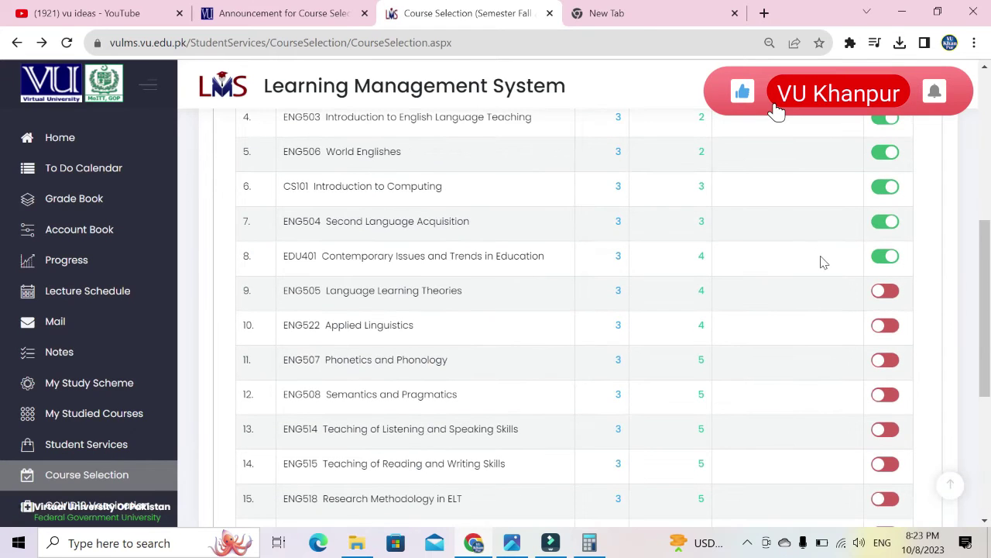
pyautogui.scroll(2, 832, 279)
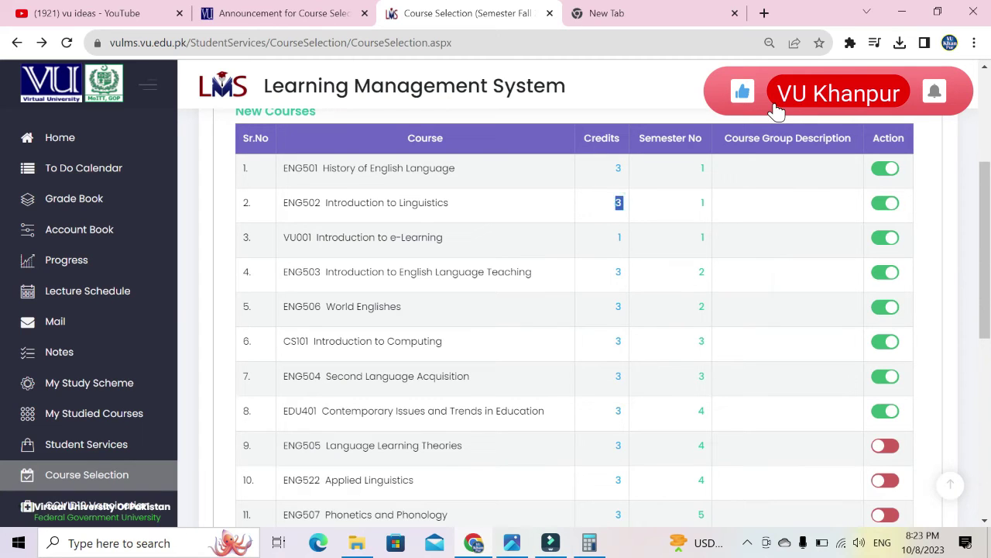
pyautogui.doubleClick(618, 340)
pyautogui.doubleClick(618, 377)
pyautogui.click(889, 412)
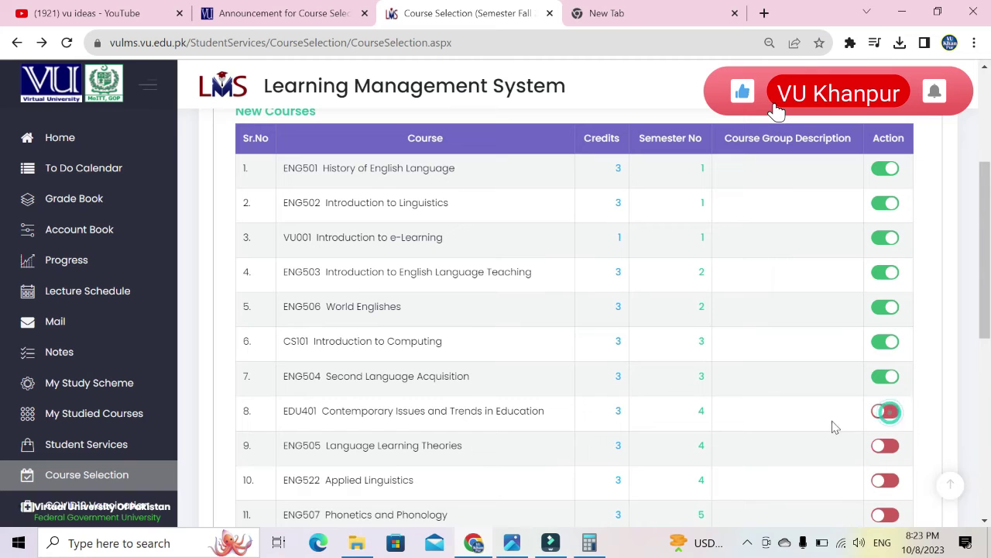
pyautogui.doubleClick(618, 238)
pyautogui.scroll(-6, 748, 345)
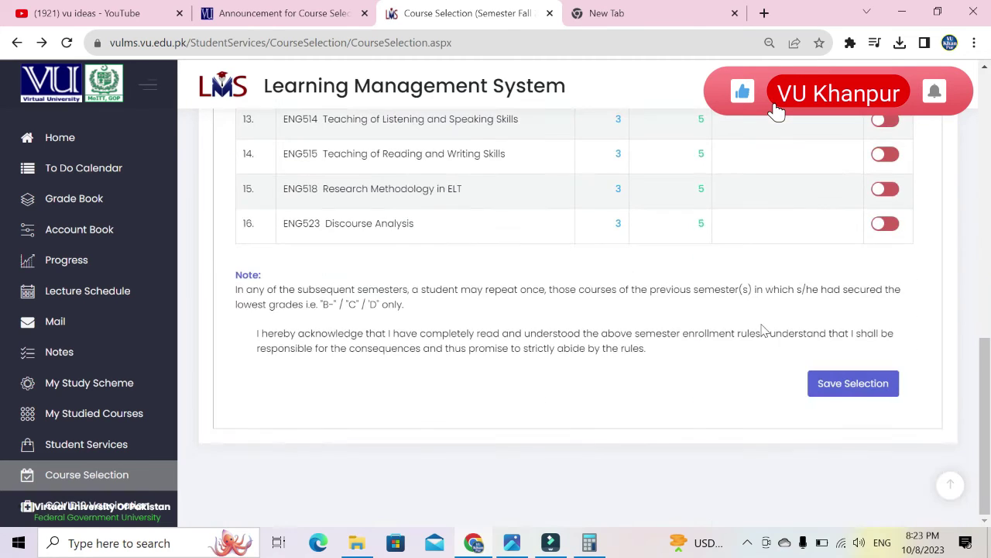
pyautogui.click(850, 384)
# Step: Load the saved course selection and review the enrolled courses from CS101 to VU001 on the home page
pyautogui.click(545, 284)
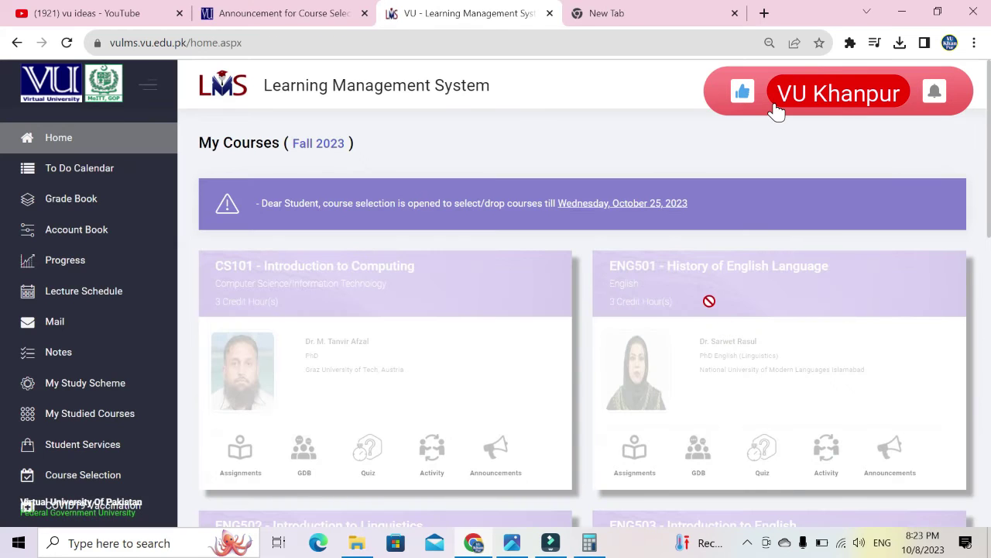
pyautogui.scroll(-10, 720, 322)
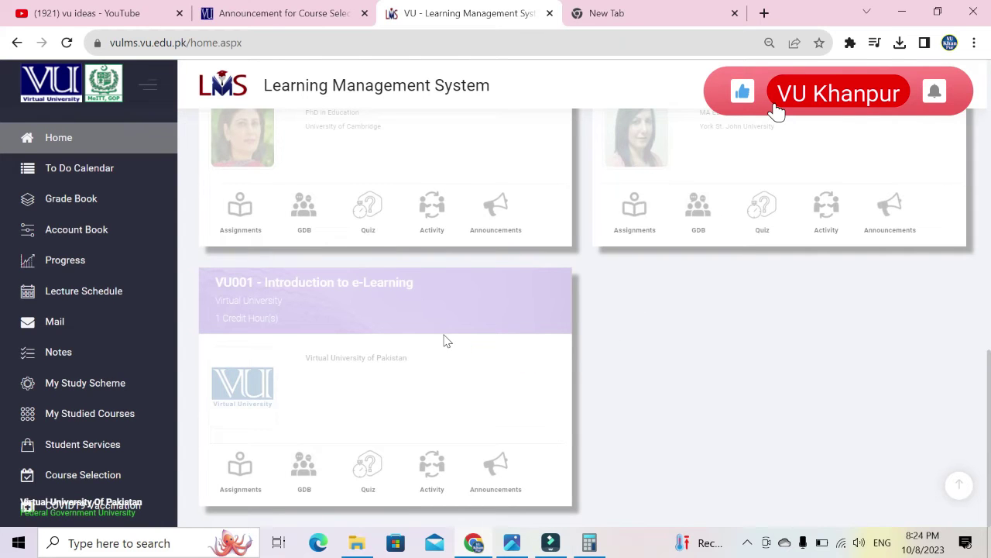
pyautogui.scroll(5, 504, 341)
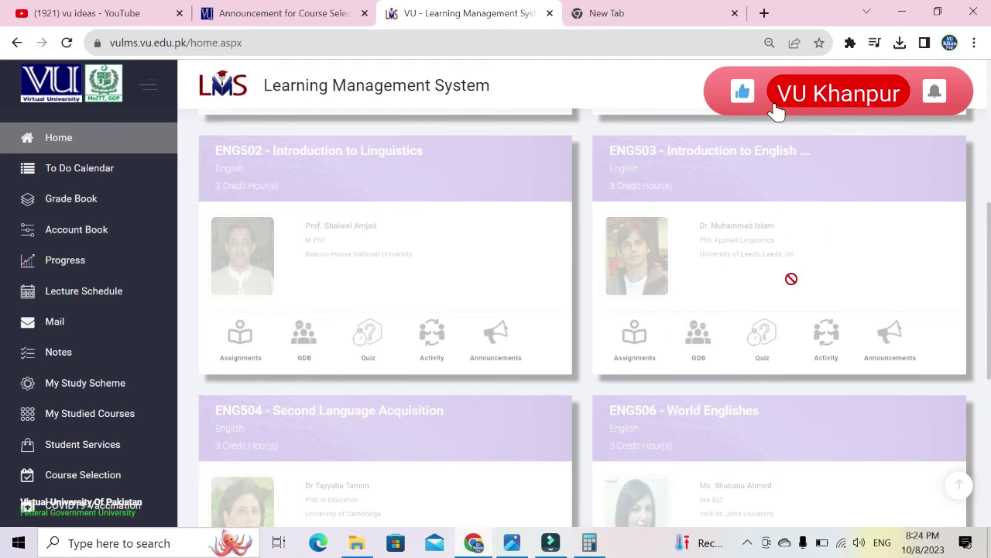
pyautogui.scroll(-1, 719, 269)
pyautogui.scroll(-5, 682, 387)
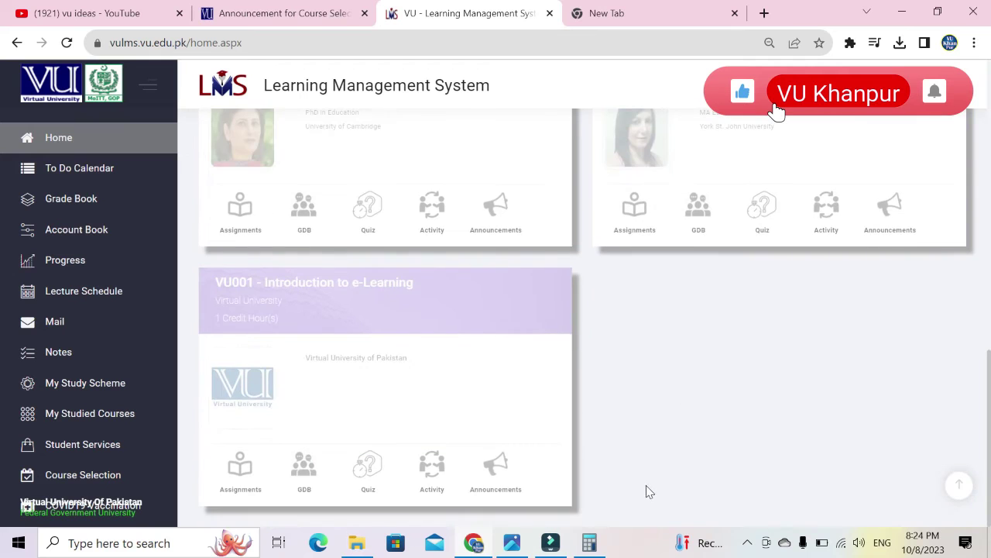
# Step: Consult the topic list in VU Khanpur.png, return to the LMS in Chrome, and review the course cards at 67% zoom
pyautogui.click(510, 544)
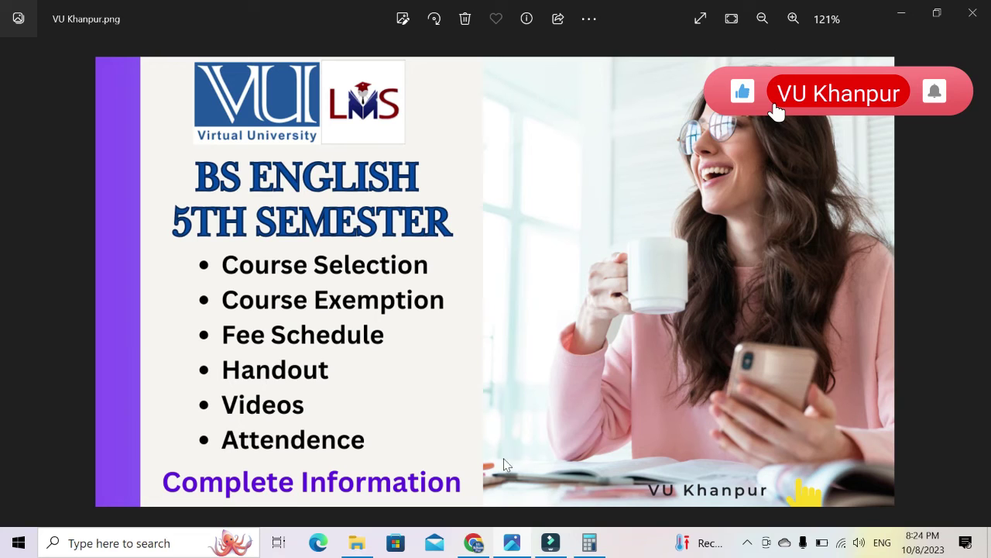
pyautogui.click(474, 542)
pyautogui.scroll(4, 520, 341)
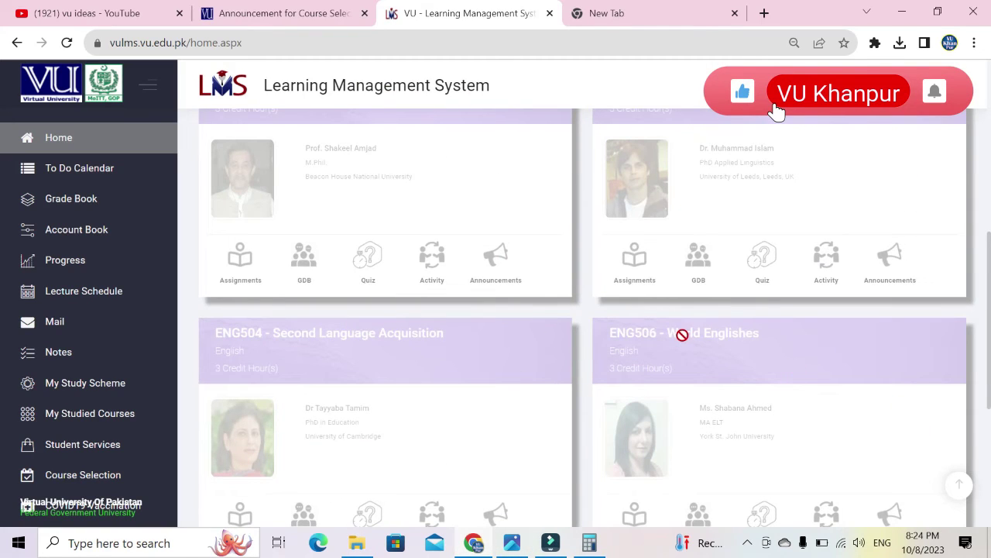
pyautogui.keyDown('ctrl'); pyautogui.scroll(-5, 777, 110); pyautogui.keyUp('ctrl')
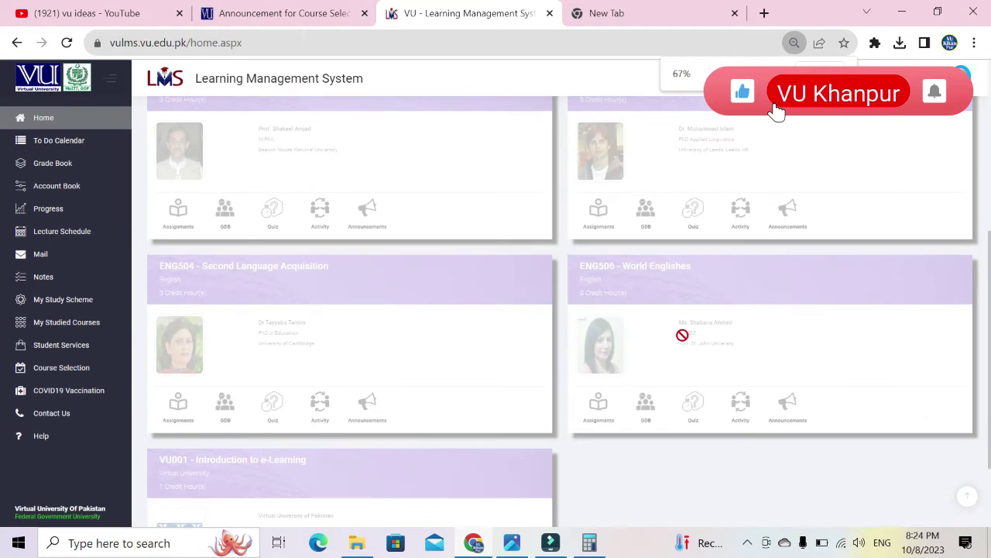
pyautogui.scroll(3, 777, 111)
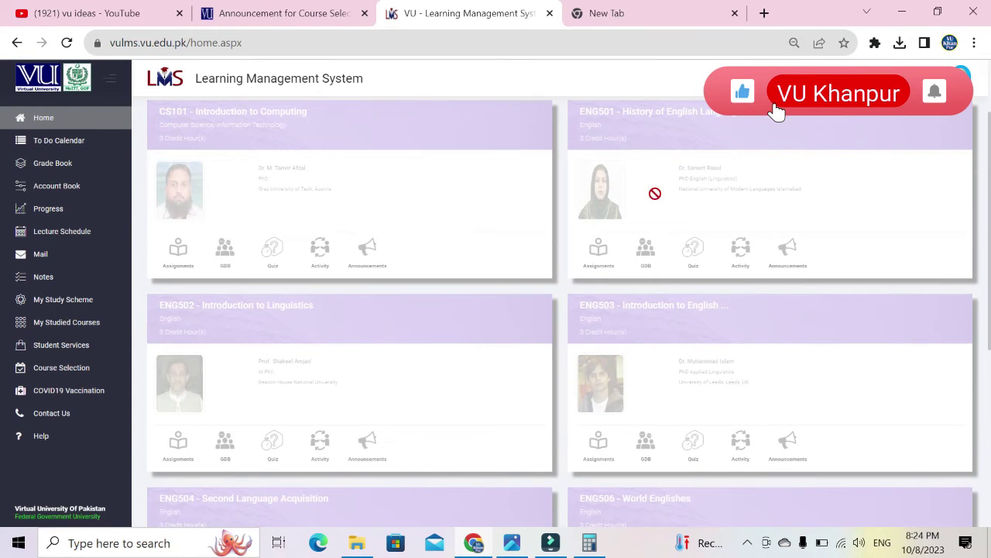
pyautogui.scroll(-3, 674, 360)
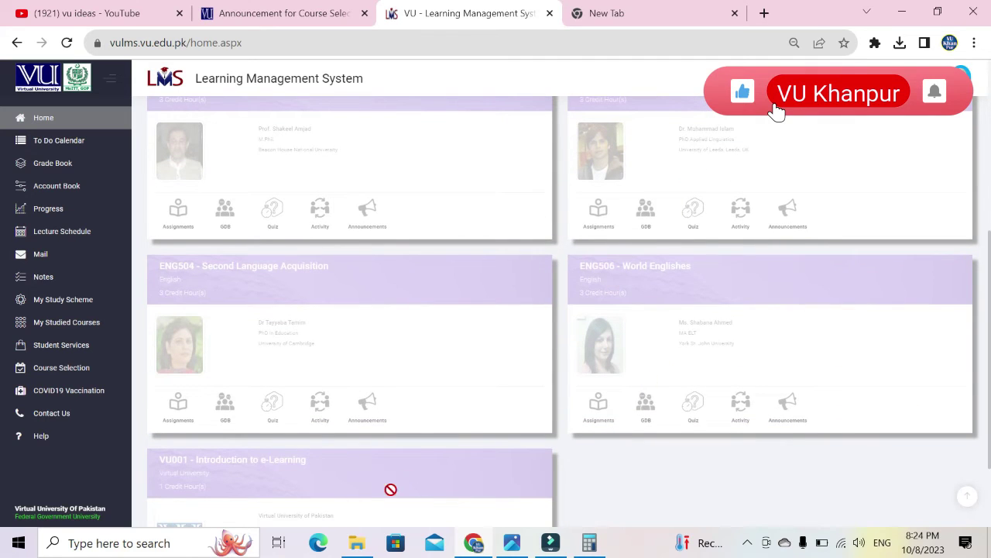
pyautogui.scroll(-2, 387, 484)
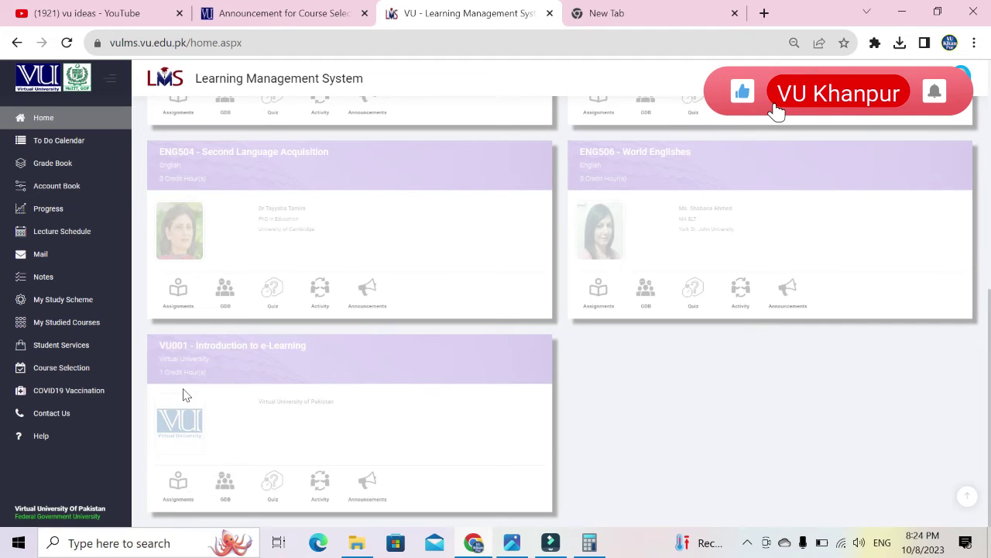
pyautogui.scroll(1, 474, 302)
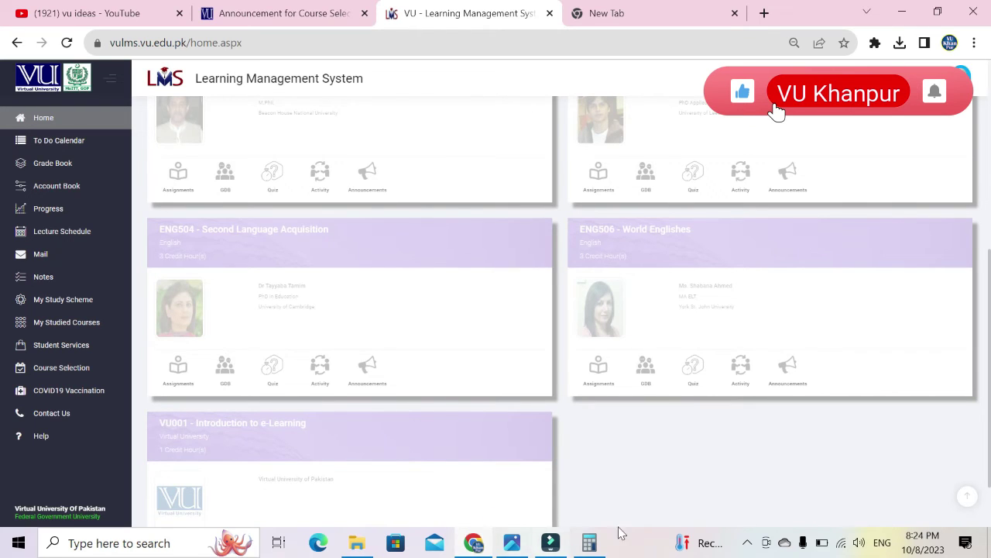
# Step: Switch to Calculator and multiply 2550 by 6
pyautogui.click(589, 542)
pyautogui.click(171, 261)
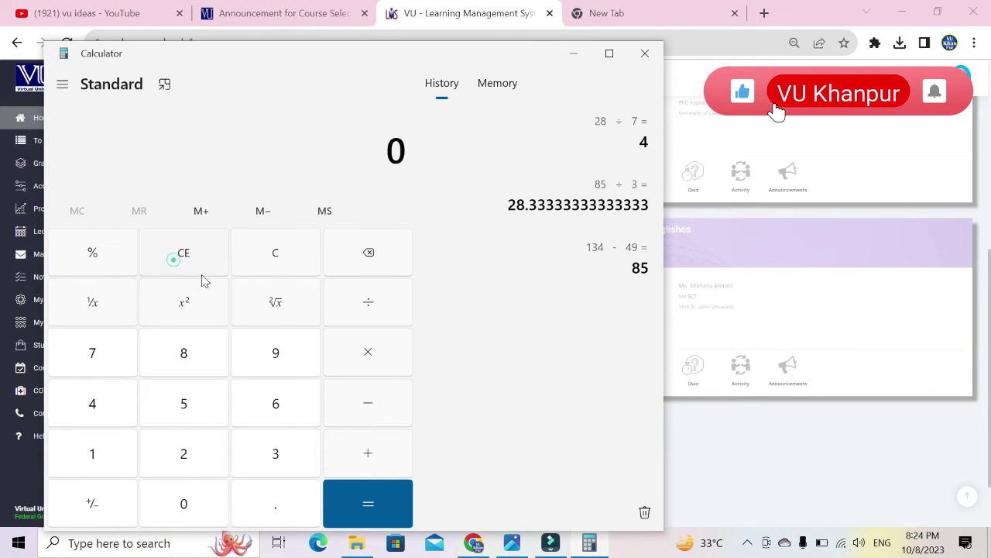
pyautogui.click(213, 455)
pyautogui.click(194, 402)
pyautogui.click(193, 405)
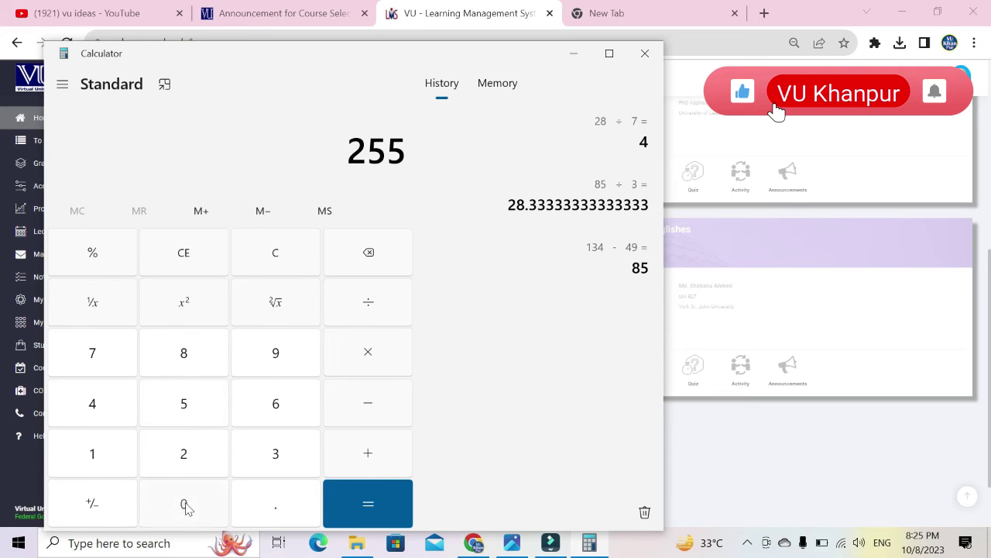
pyautogui.click(186, 505)
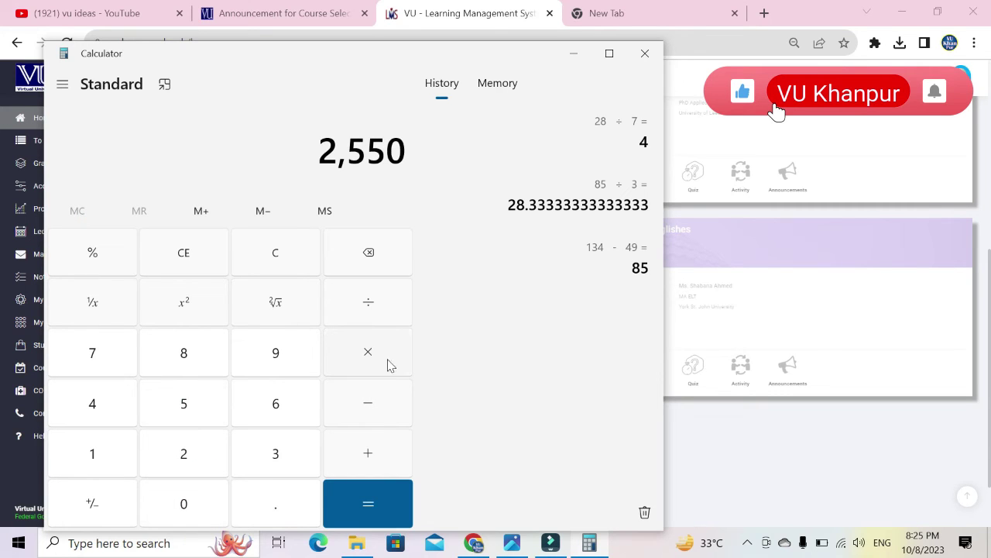
pyautogui.press('6')
pyautogui.click(364, 508)
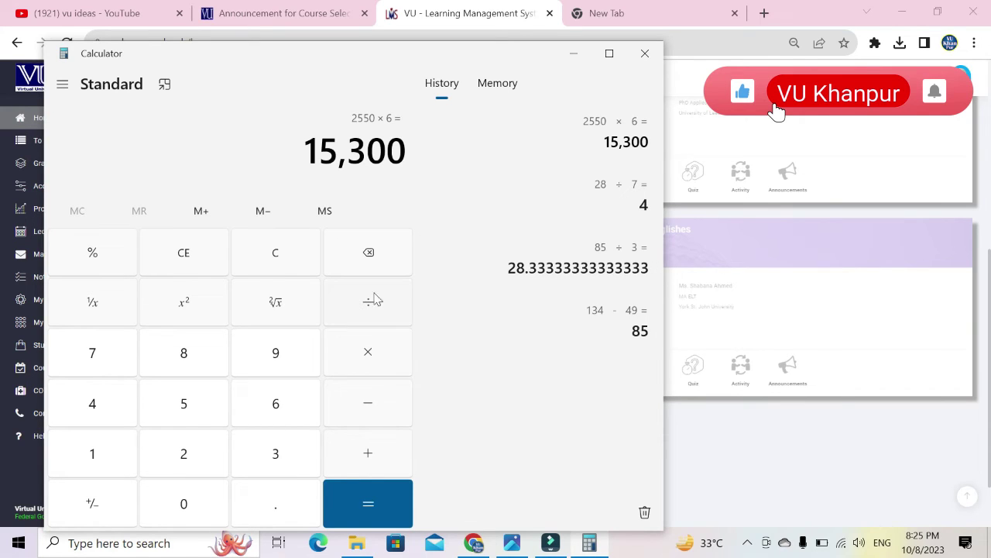
# Step: Subtract 2550 from the product of 2550 and 6
pyautogui.click(370, 407)
pyautogui.click(197, 454)
pyautogui.click(197, 404)
pyautogui.click(194, 403)
pyautogui.click(189, 502)
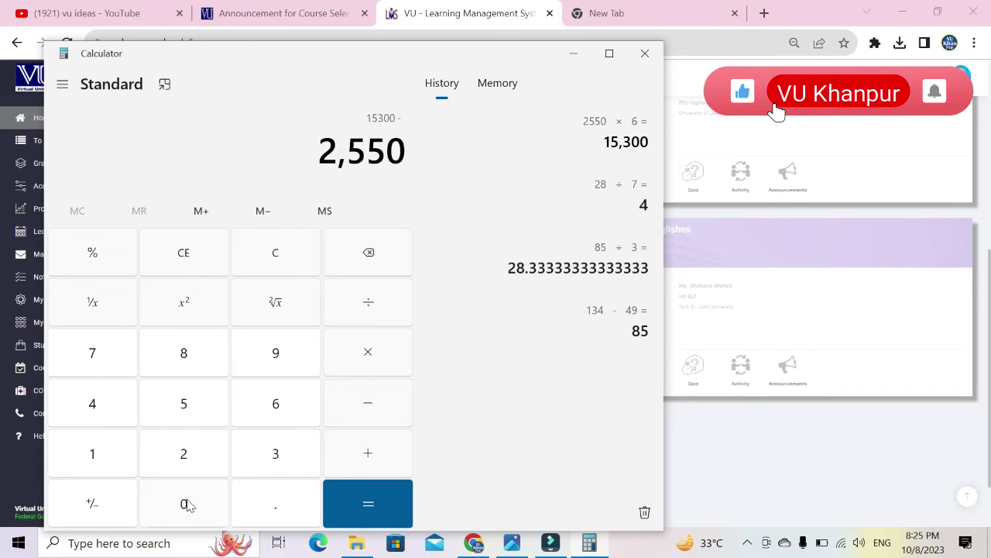
pyautogui.press('Return')
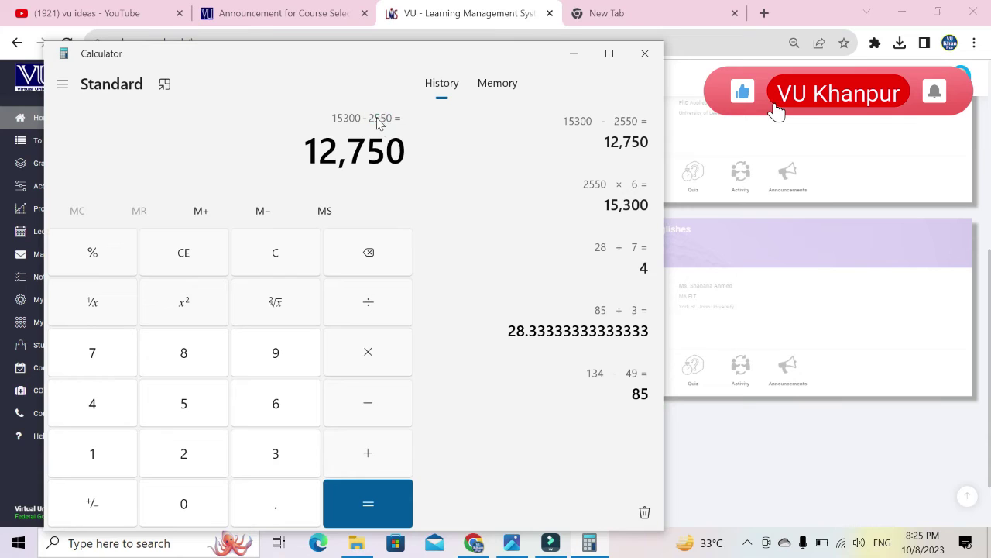
# Step: Subtract a further 1100 from the running fee amount
pyautogui.click(367, 402)
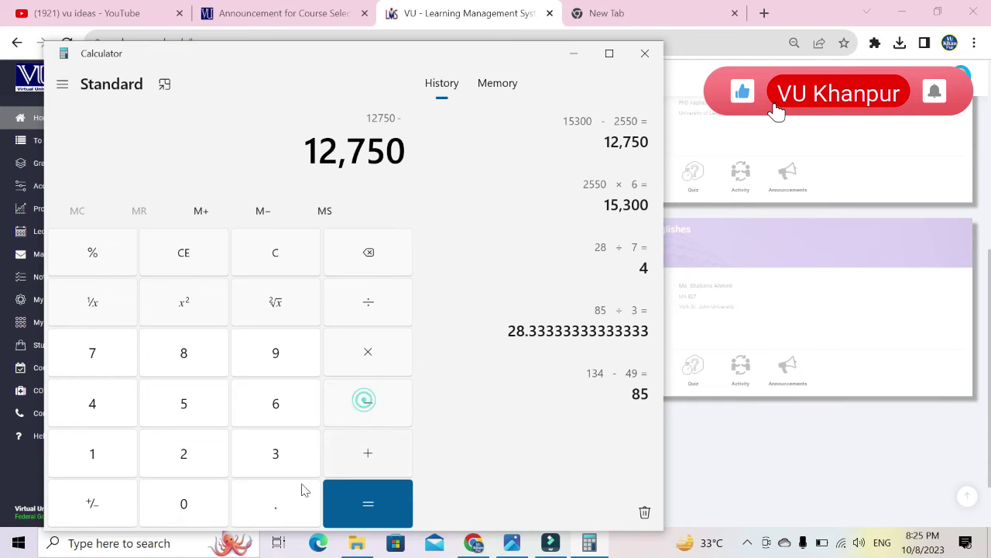
pyautogui.click(92, 453)
pyautogui.click(92, 453)
pyautogui.click(184, 503)
pyautogui.click(183, 503)
pyautogui.click(368, 504)
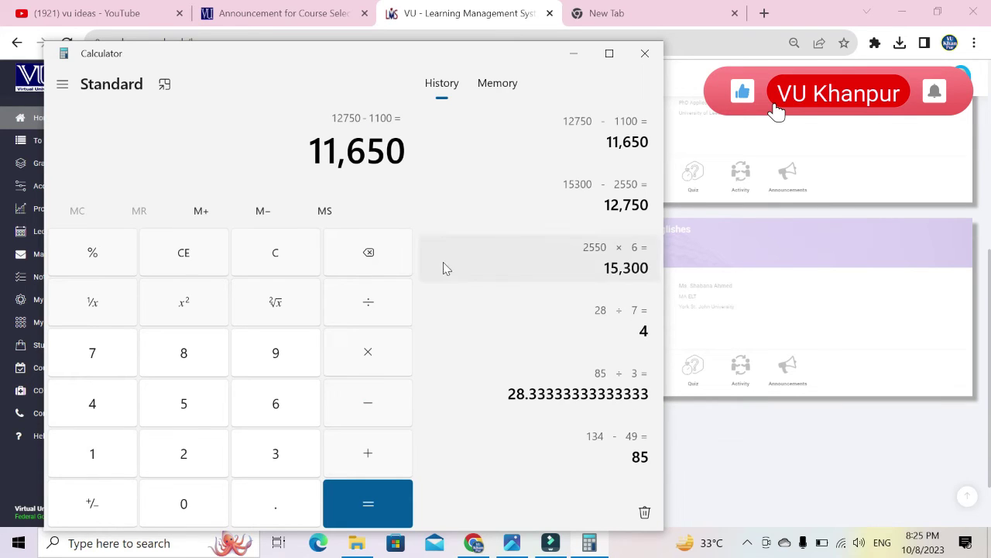
pyautogui.moveTo(414, 162); pyautogui.dragTo(346, 155)
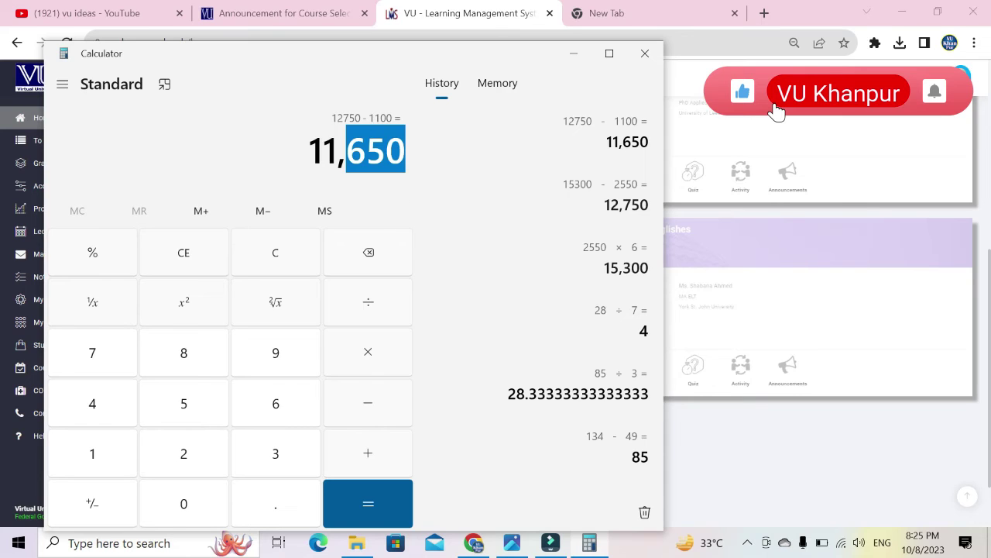
pyautogui.click(377, 124)
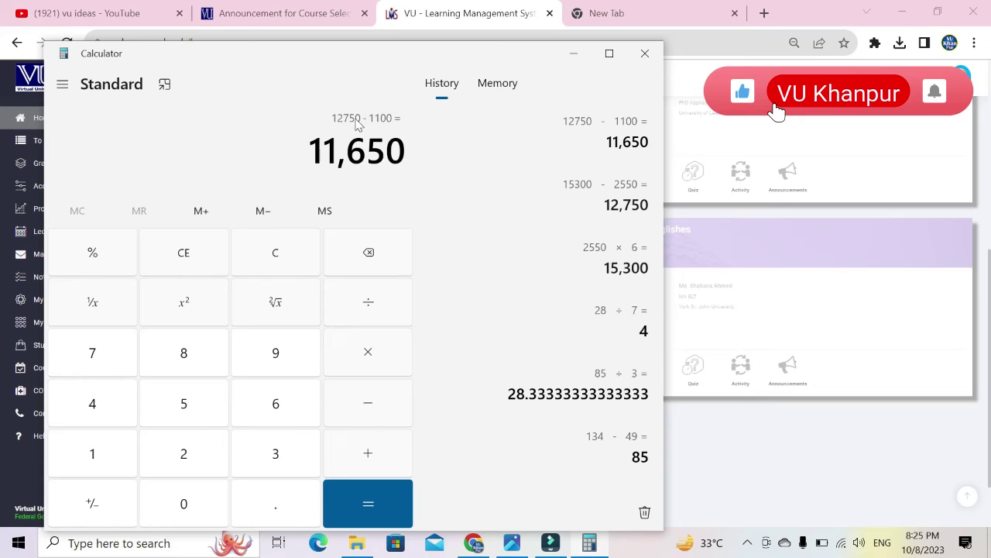
# Step: Add 1000 to the running fee amount
pyautogui.click(379, 121)
pyautogui.click(366, 455)
pyautogui.click(104, 449)
pyautogui.click(186, 511)
pyautogui.click(186, 511)
pyautogui.click(186, 511)
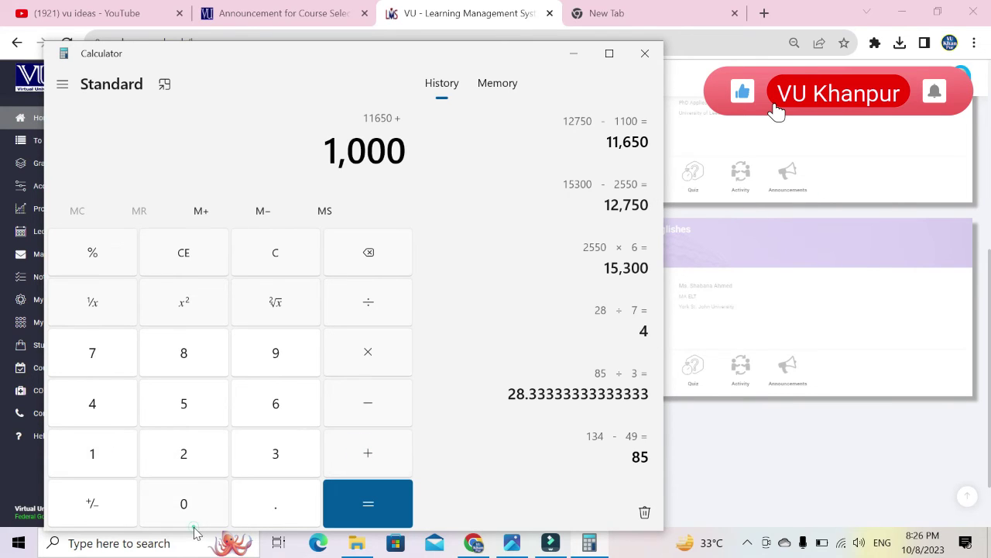
pyautogui.click(348, 503)
# Step: Add another 500 to the fee amount to finish the calculation
pyautogui.click(368, 455)
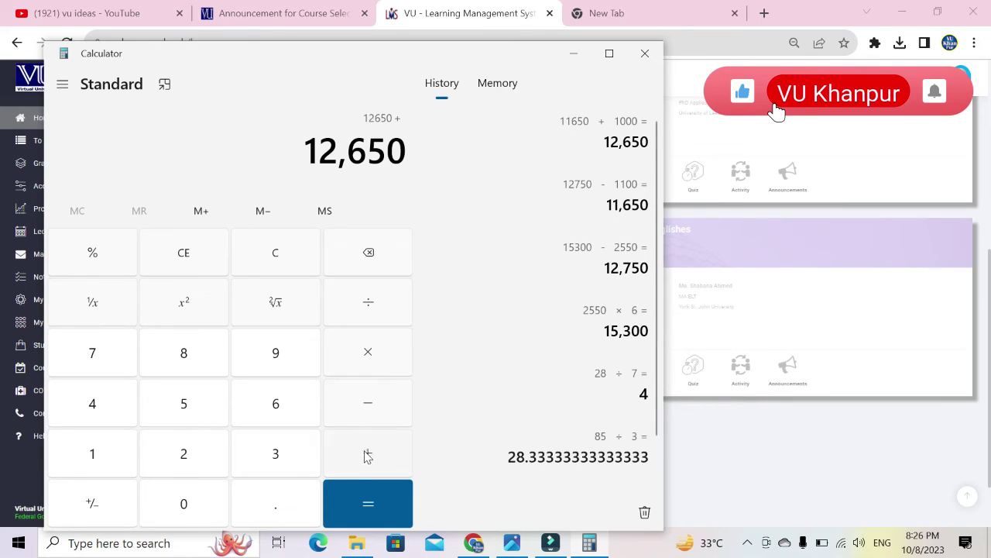
pyautogui.click(176, 403)
pyautogui.click(192, 511)
pyautogui.click(192, 512)
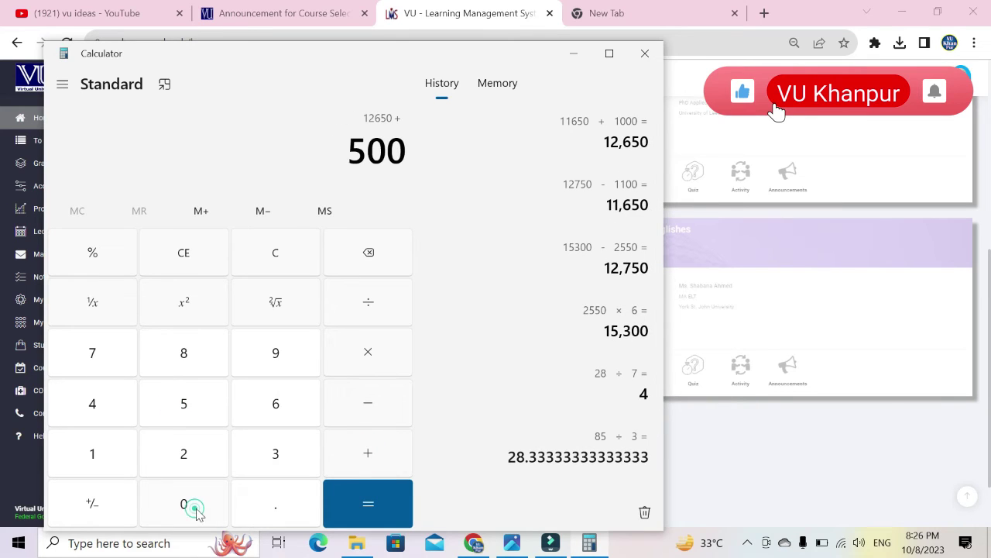
pyautogui.click(368, 507)
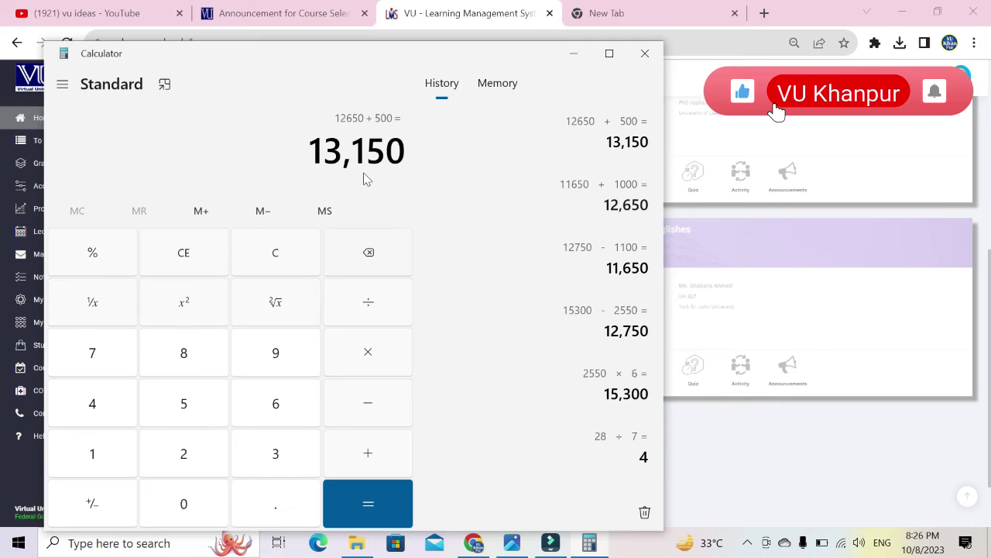
# Step: Put Calculator away, check the remaining topics in VU Khanpur.png, and return to the LMS home page in Chrome
pyautogui.click(573, 53)
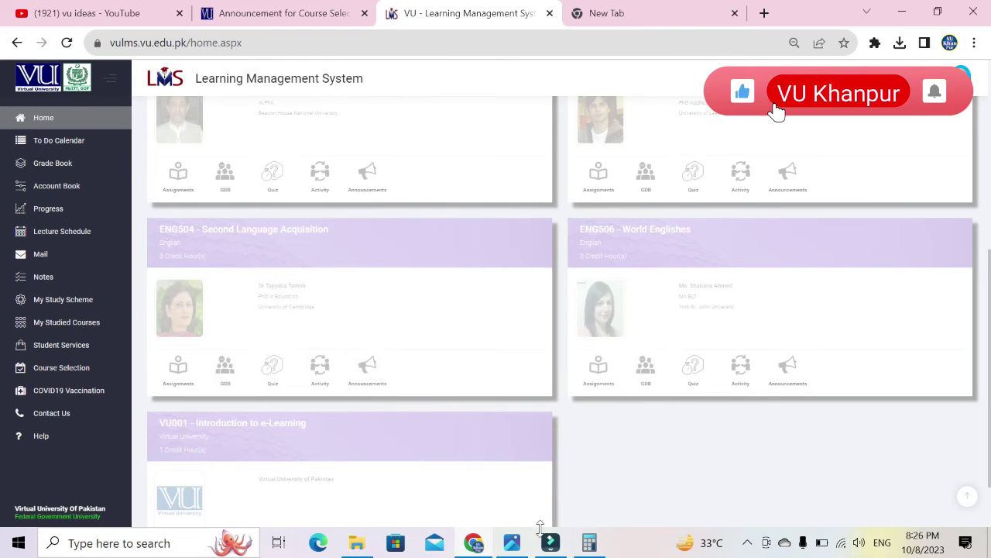
pyautogui.click(514, 546)
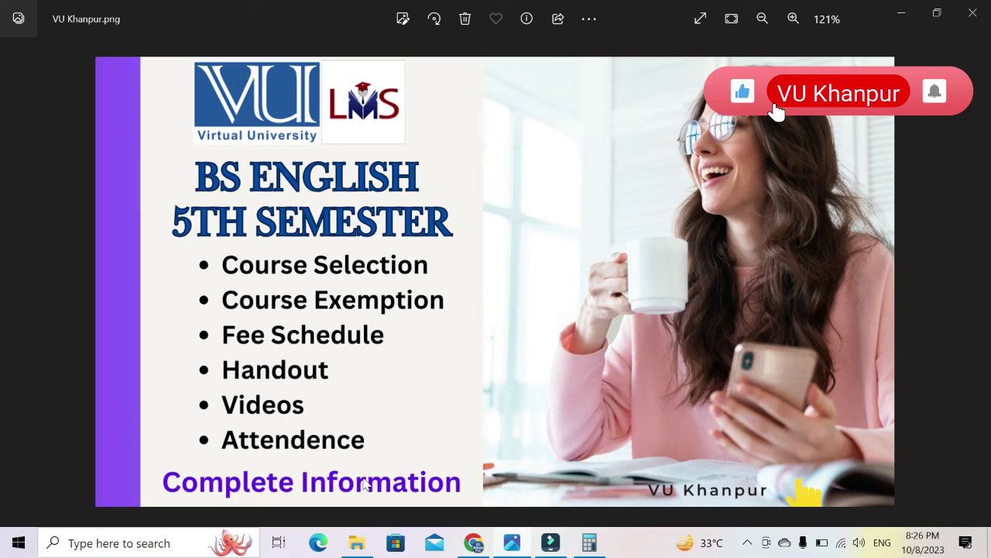
pyautogui.moveTo(476, 547)
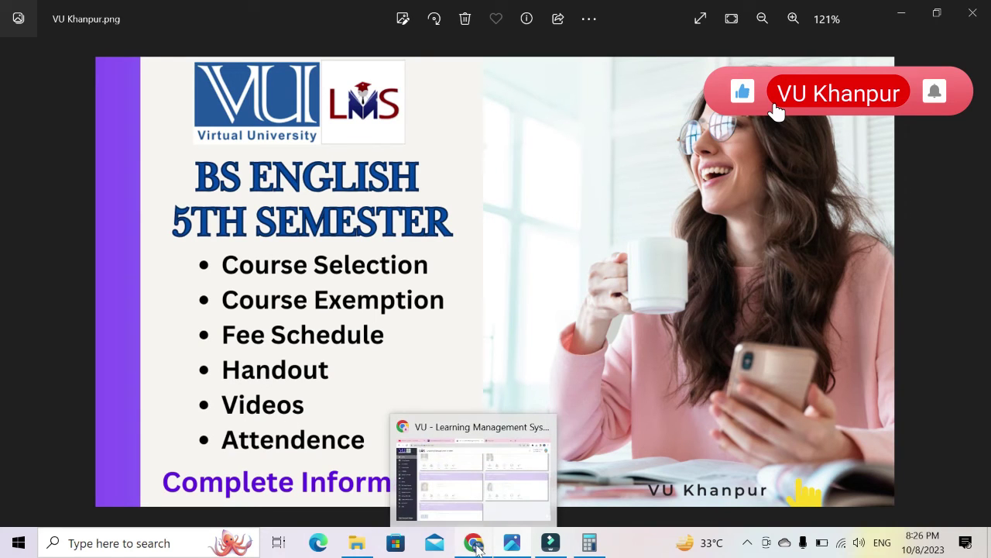
pyautogui.click(473, 476)
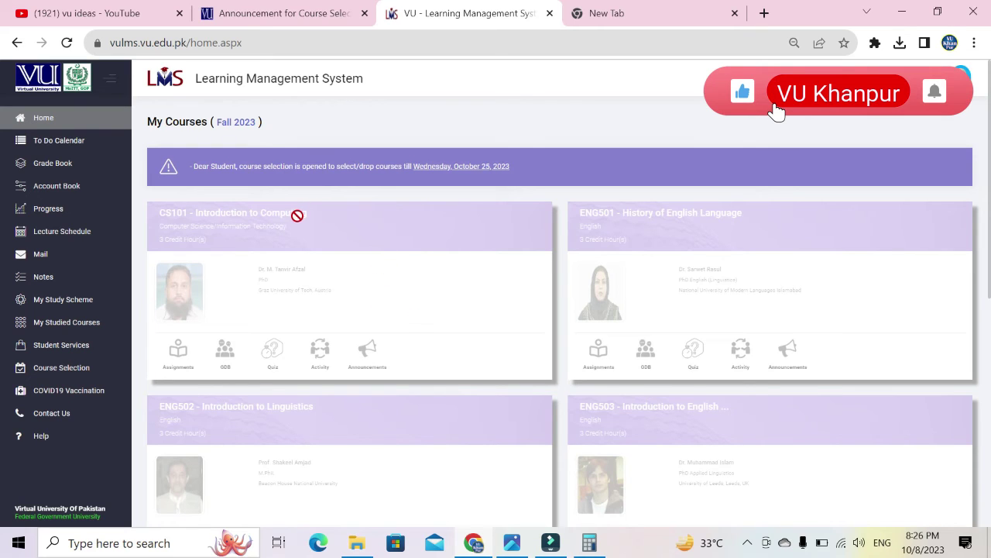
# Step: Load vukhanpur.com in the empty browser tab and open its VU Handouts page
pyautogui.hotkey('ctrl', 'Tab')
pyautogui.write('vukhanpur.com')
pyautogui.press('Return')
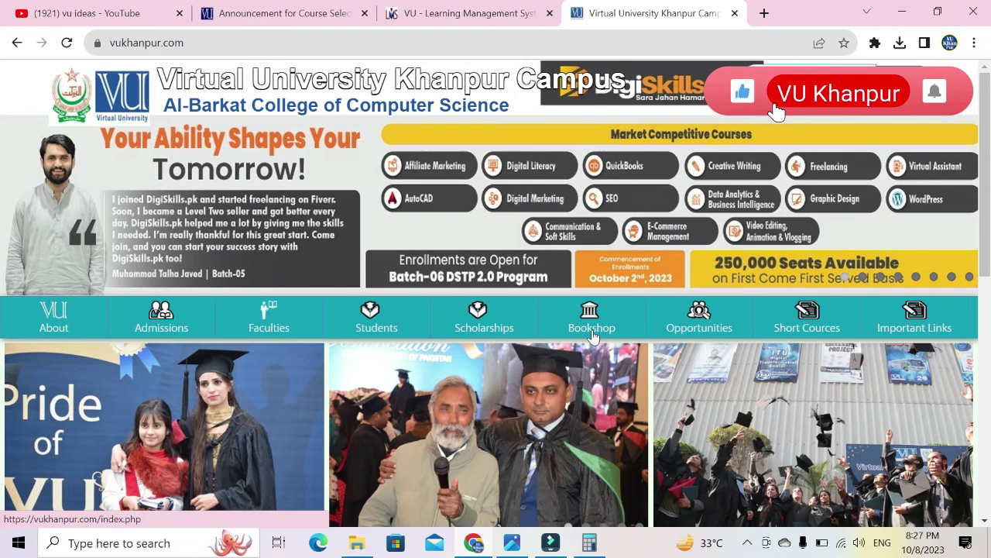
pyautogui.moveTo(587, 325)
pyautogui.click(565, 350)
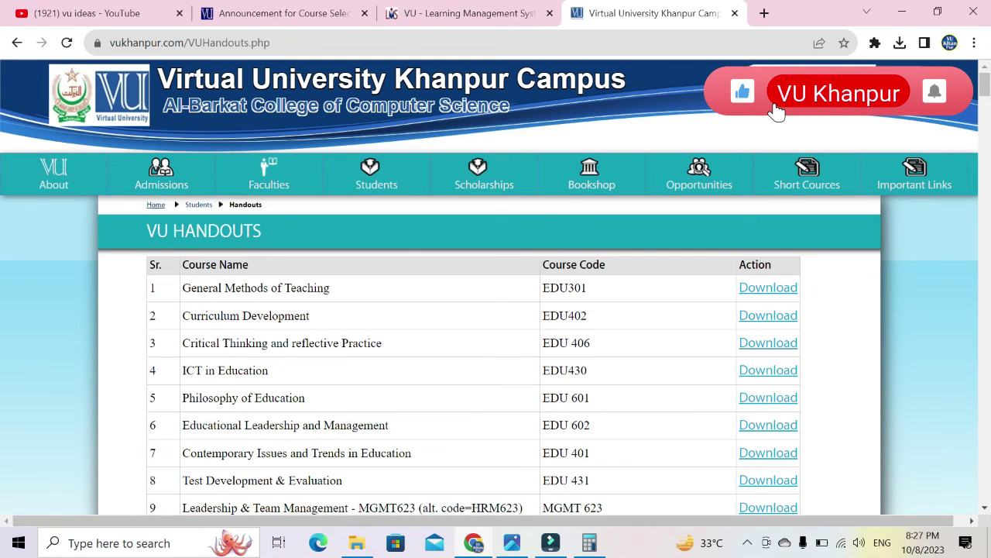
# Step: Return to the LMS home page, consult the topic list in VU Khanpur.png again, and enlarge the LMS page to 100%
pyautogui.click(449, 13)
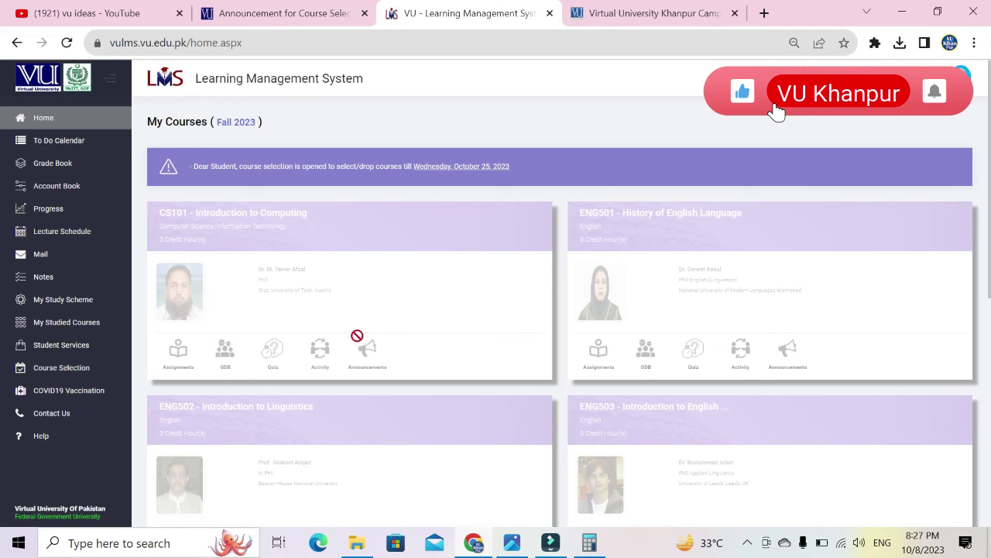
pyautogui.click(513, 546)
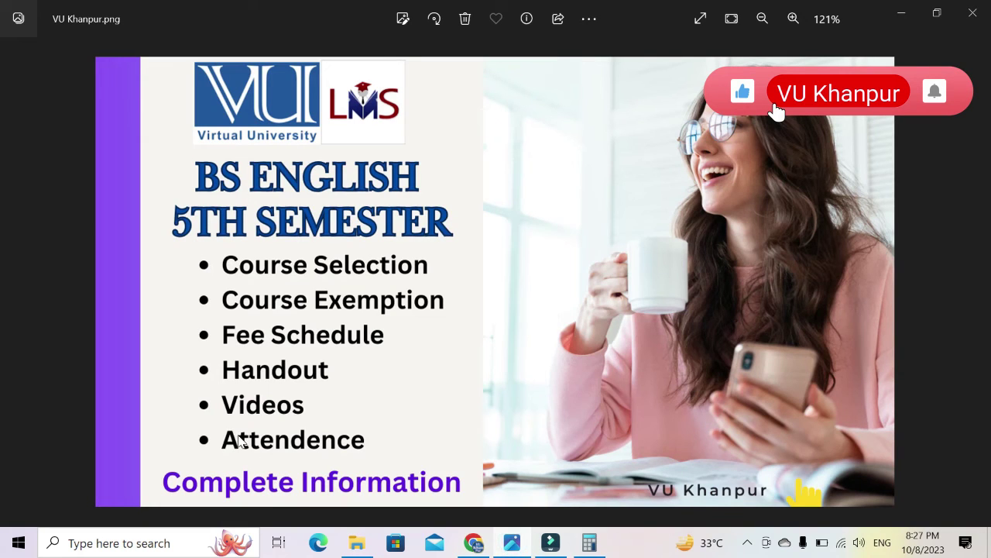
pyautogui.click(474, 545)
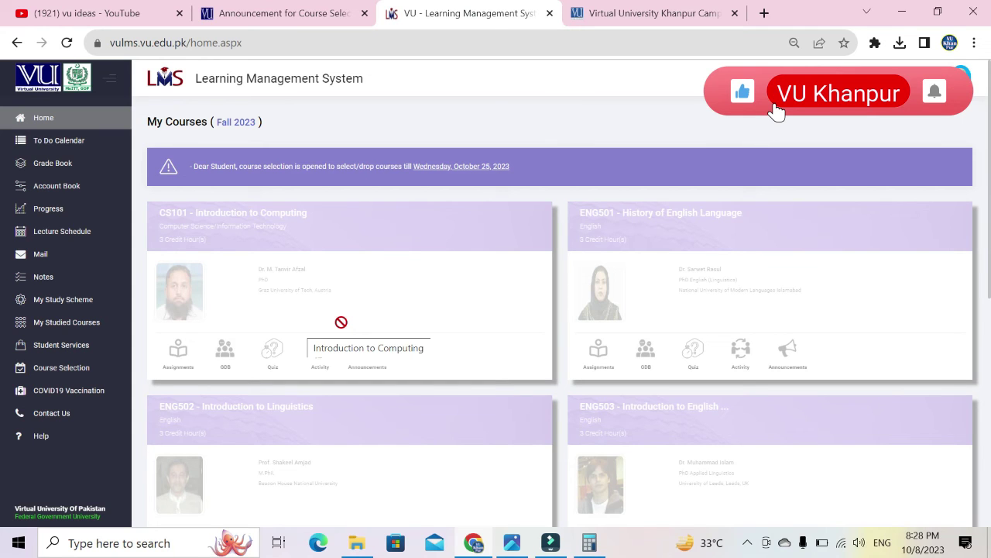
pyautogui.scroll(2, 279, 297)
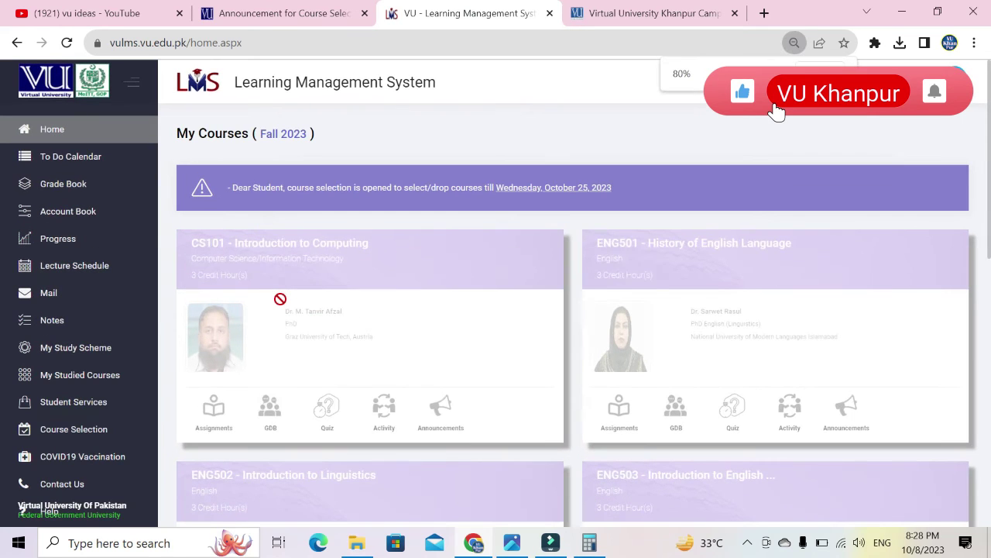
pyautogui.scroll(1, 279, 298)
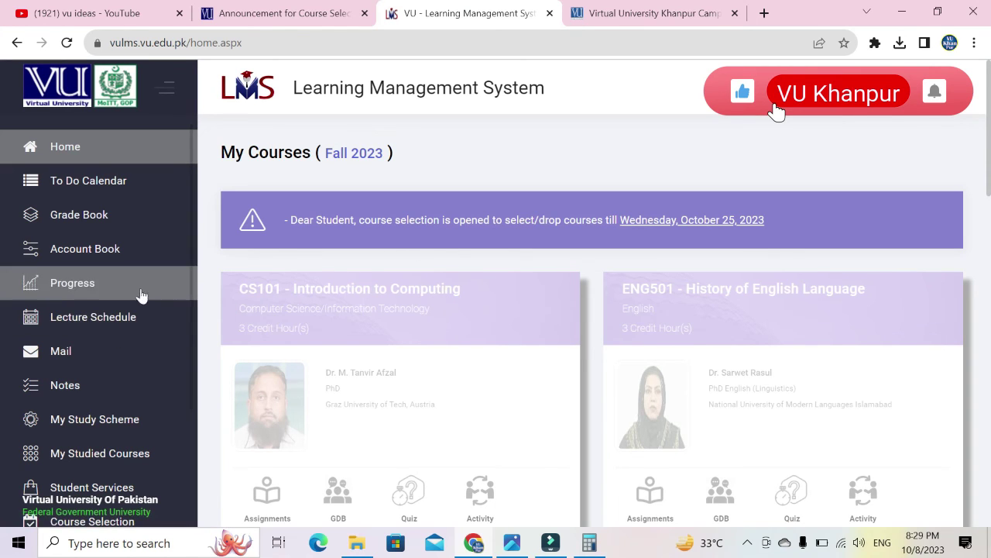
# Step: Open the Progress Timeline and review the graded activities of ENG501, ENG502 and ENG503
pyautogui.click(66, 286)
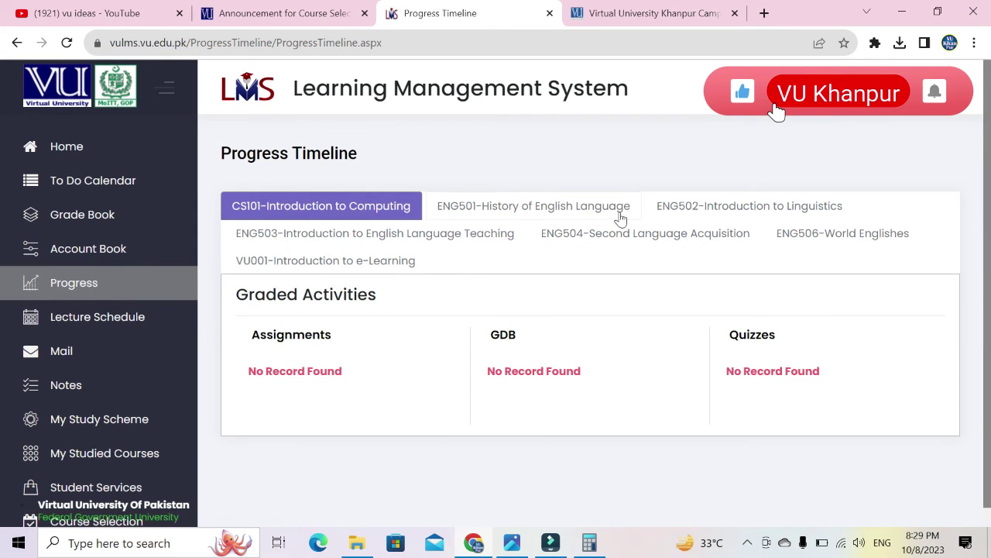
pyautogui.click(509, 213)
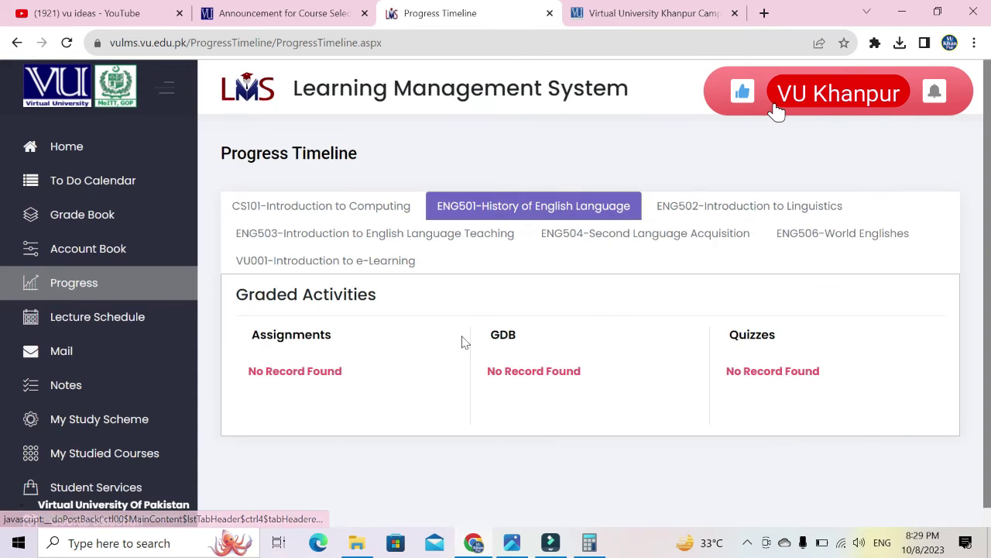
pyautogui.click(697, 207)
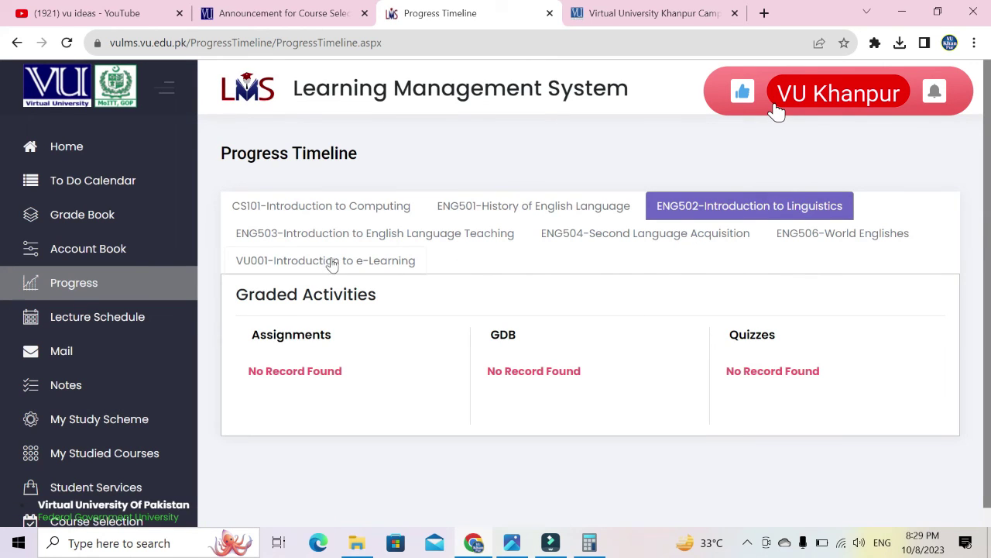
pyautogui.click(326, 234)
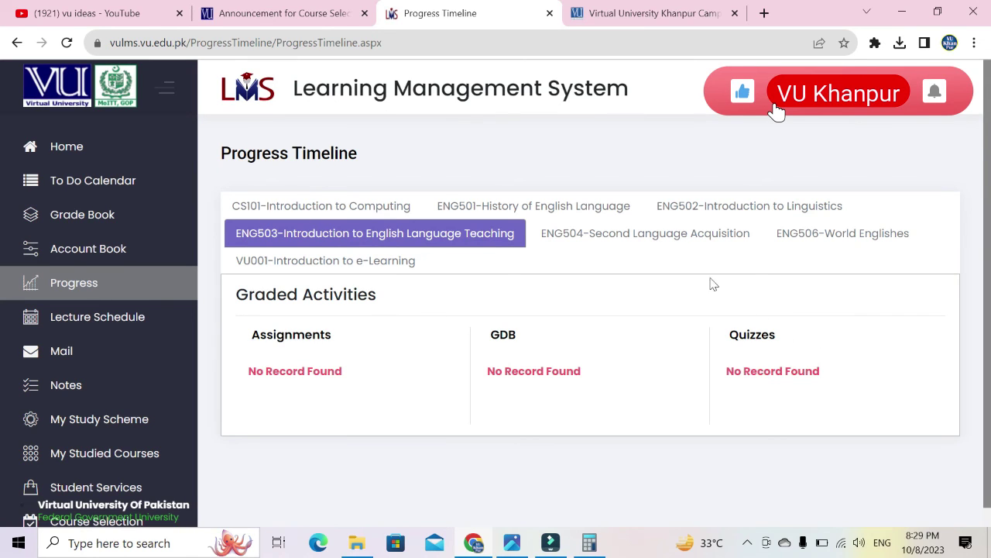
pyautogui.scroll(-2, 115, 296)
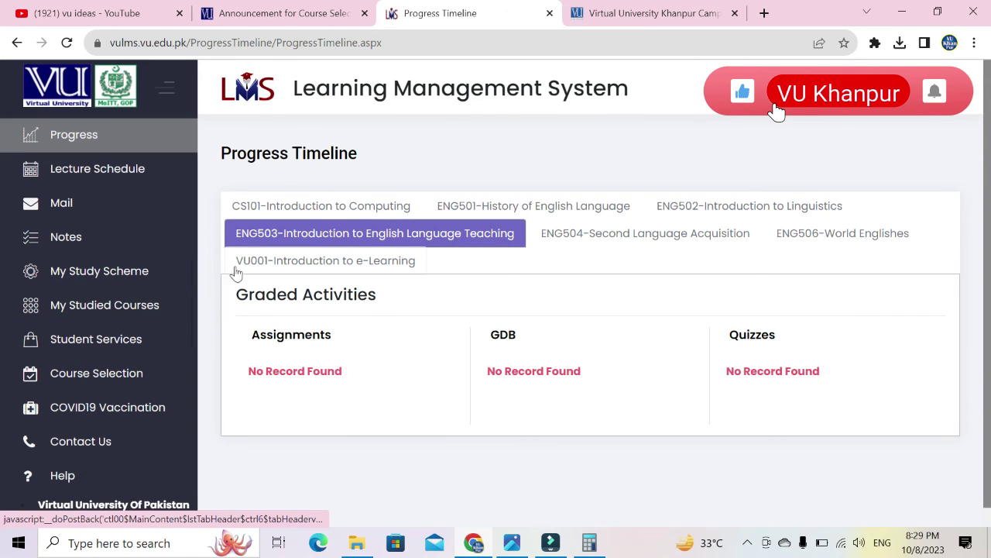
pyautogui.scroll(2, 153, 279)
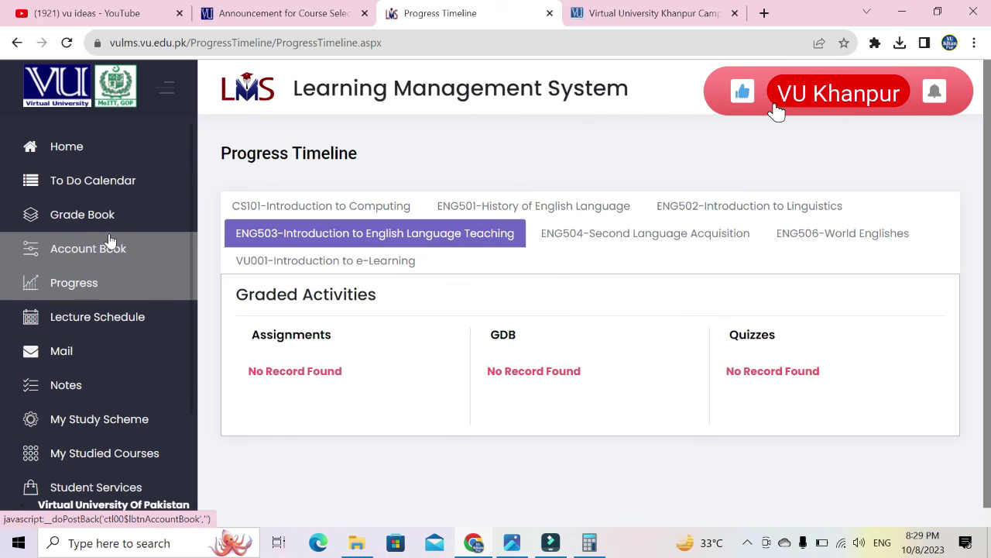
# Step: Go back to the LMS home page and reduce the page zoom to 67%
pyautogui.click(84, 155)
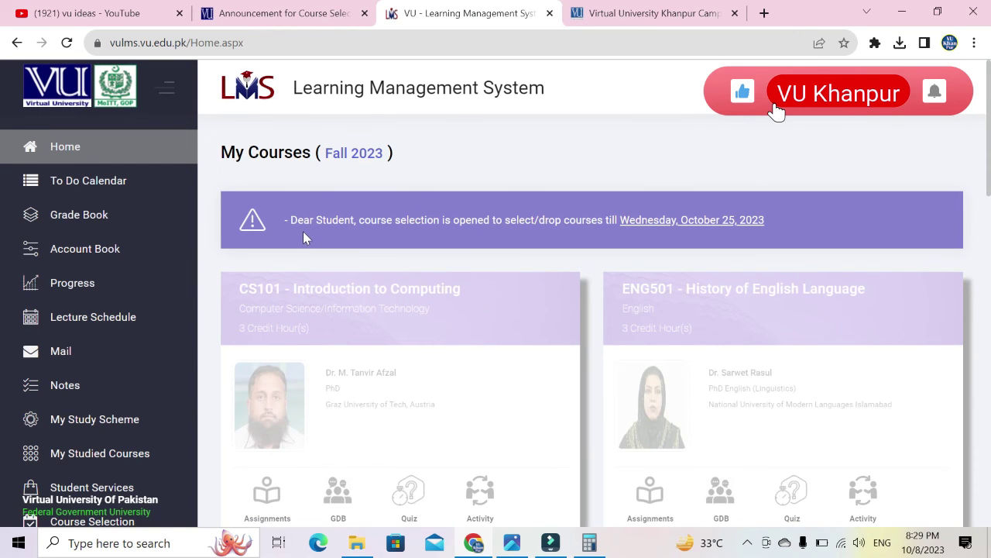
pyautogui.hotkey('ctrl', '-')
pyautogui.hotkey('ctrl', '-')
pyautogui.hotkey('ctrl', '-')
pyautogui.hotkey('ctrl', '-')
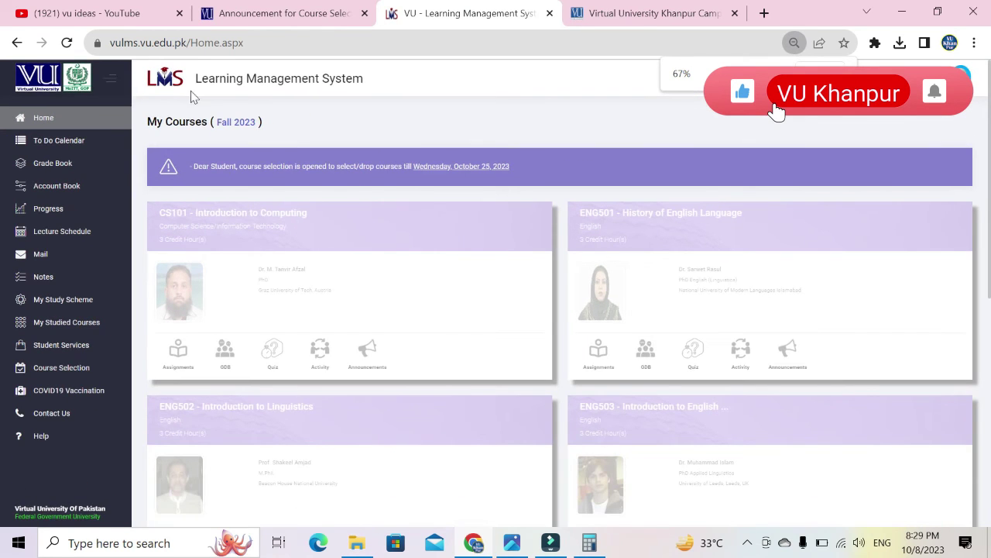
# Step: Switch to the vu ideas YouTube channel page and look over its header and home section
pyautogui.click(106, 13)
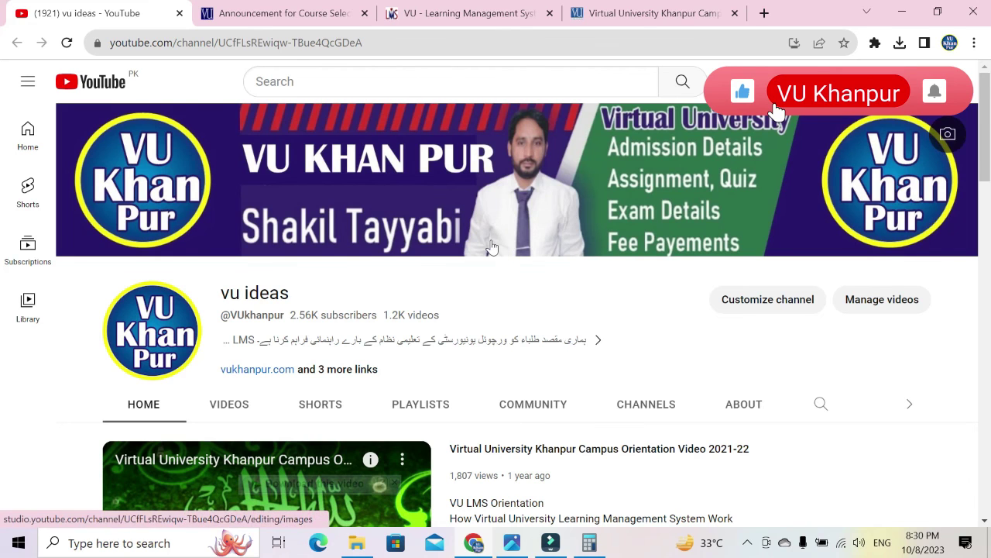
pyautogui.scroll(-1, 493, 246)
pyautogui.scroll(1, 522, 349)
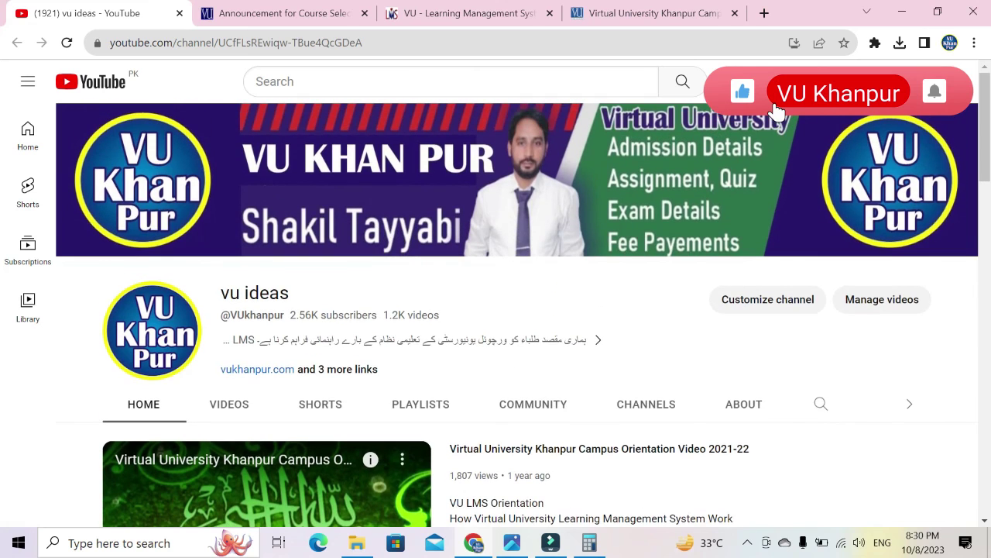
pyautogui.click(746, 542)
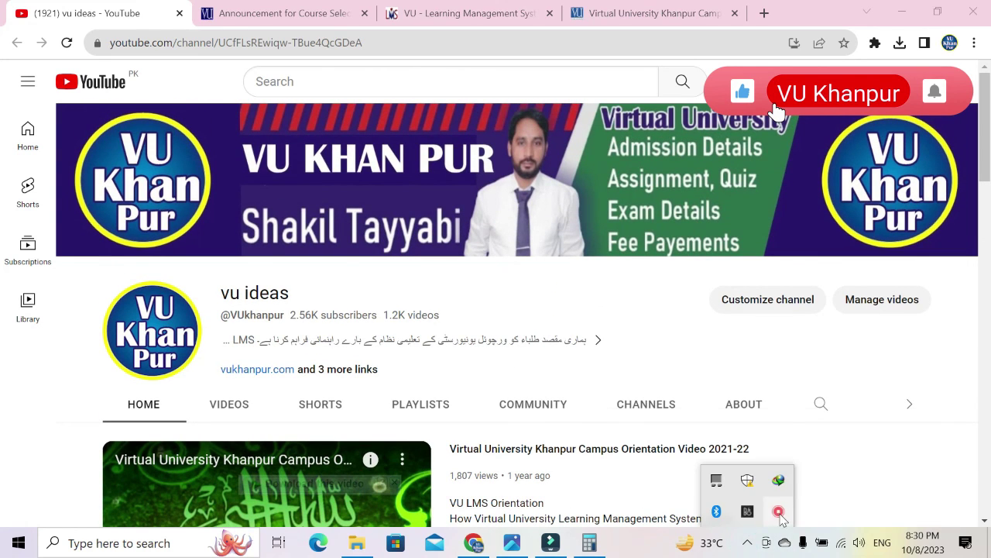